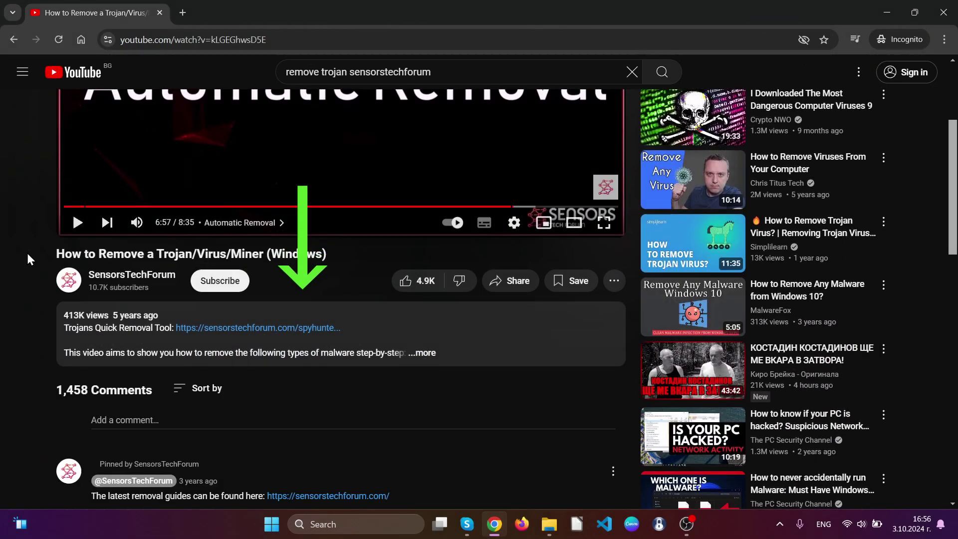
Step: Download the SpyHunter 5 installer to the Desktop from the removal tool link and run it
left_click(230, 334)
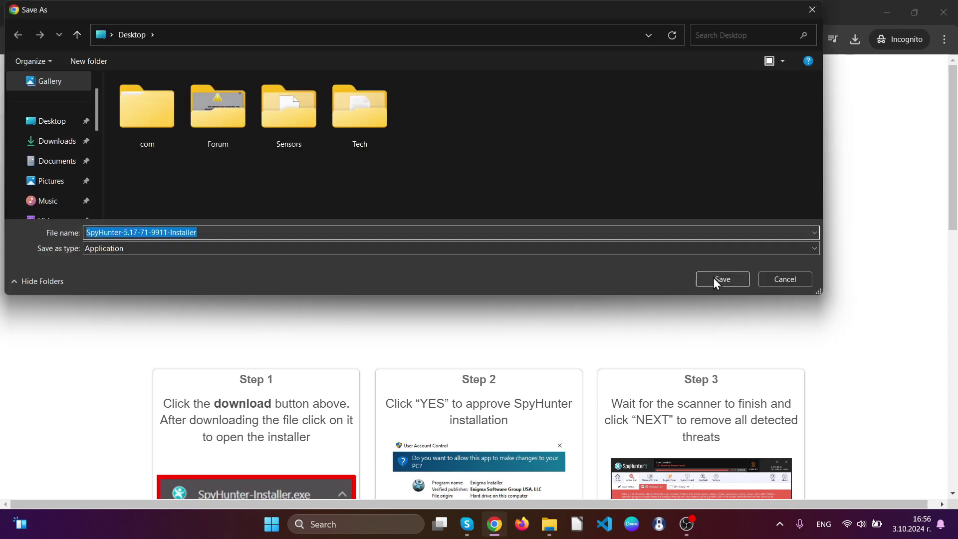
left_click(720, 280)
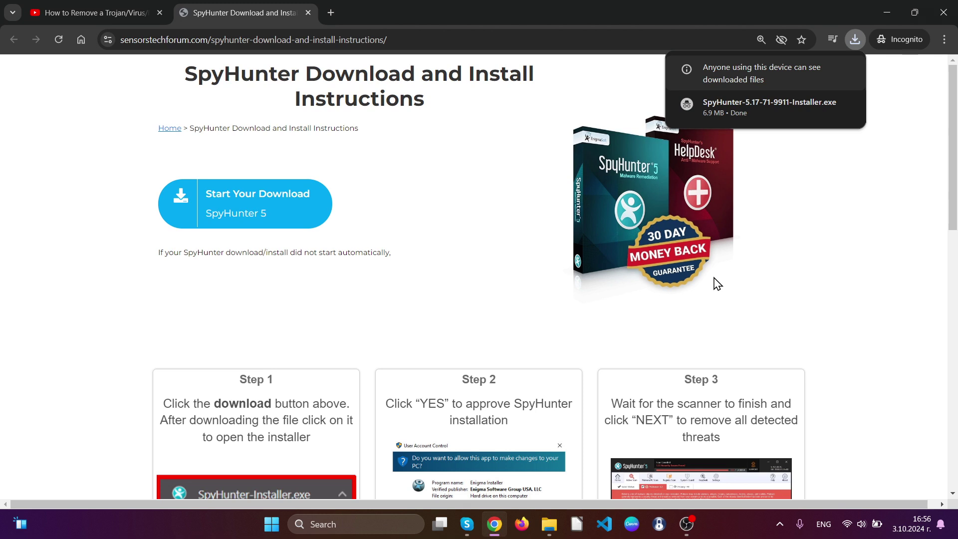
left_click(723, 111)
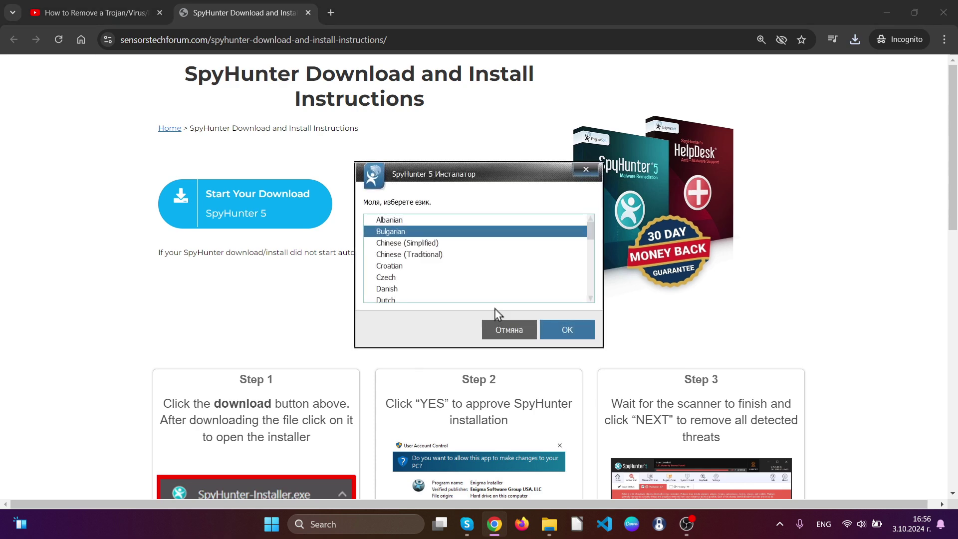
scroll(487, 293, "down", 1)
scroll(432, 278, "down", 1)
Step: Choose English, accept the EULA and Privacy Policy, and start installing SpyHunter 5
left_click(387, 252)
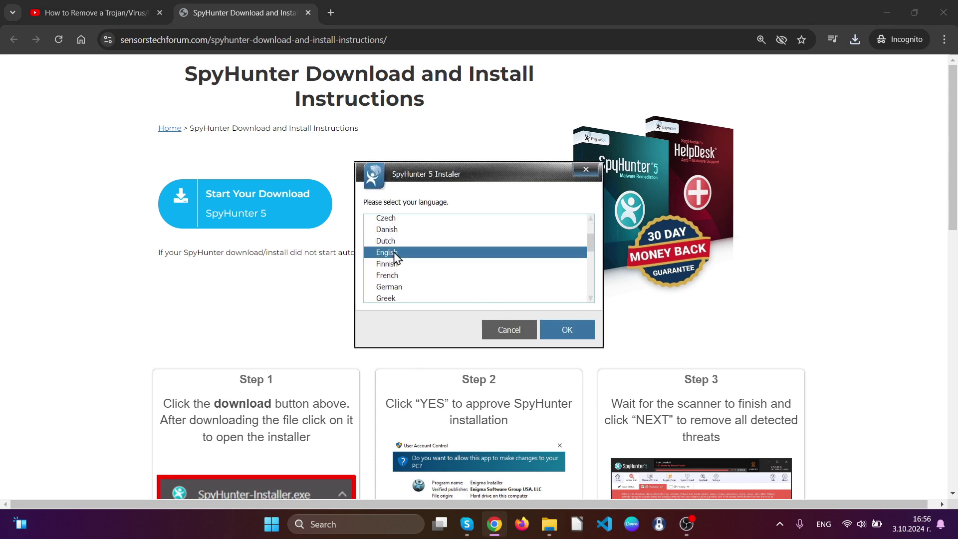
left_click(558, 329)
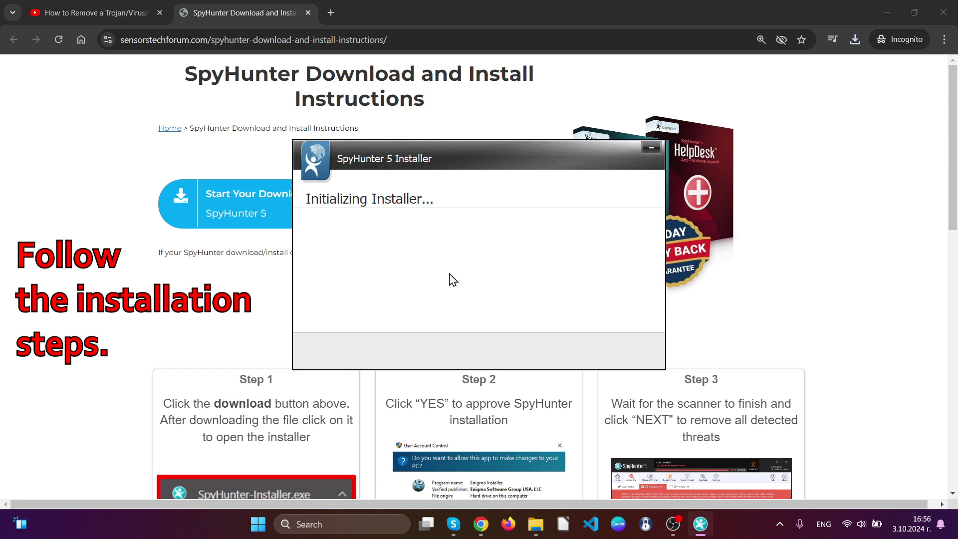
left_click(598, 363)
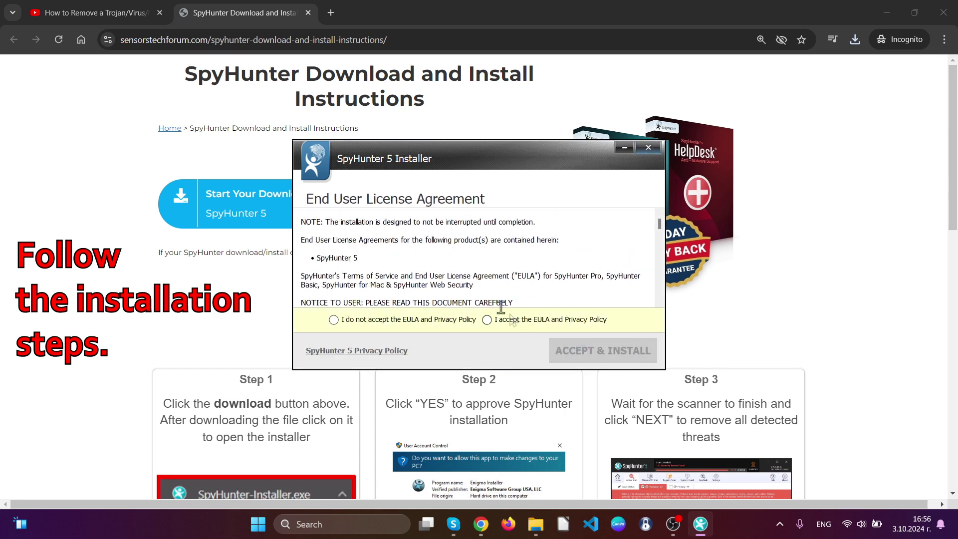
left_click(488, 320)
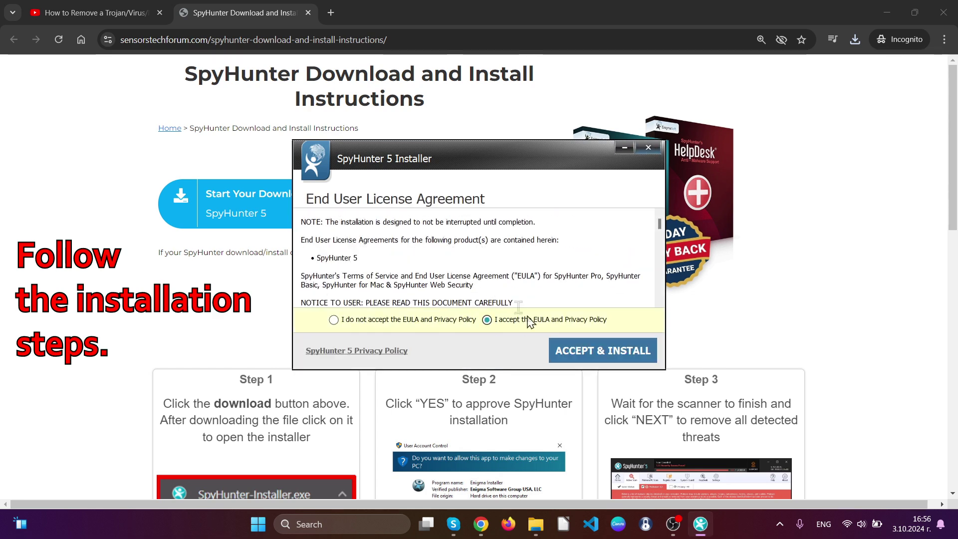
left_click(581, 351)
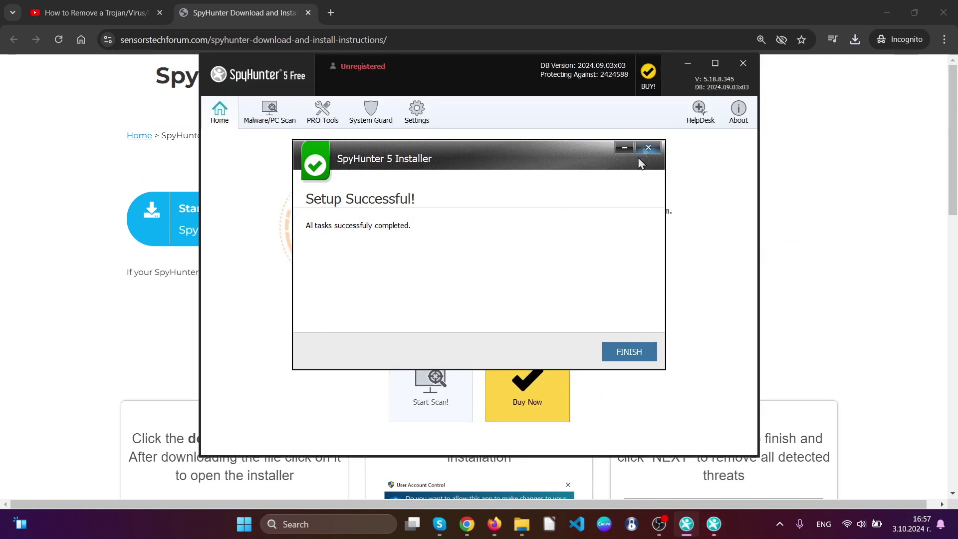
Step: Finish the installer so SpyHunter 5 runs its automatic scan finding 40 issues
left_click(622, 352)
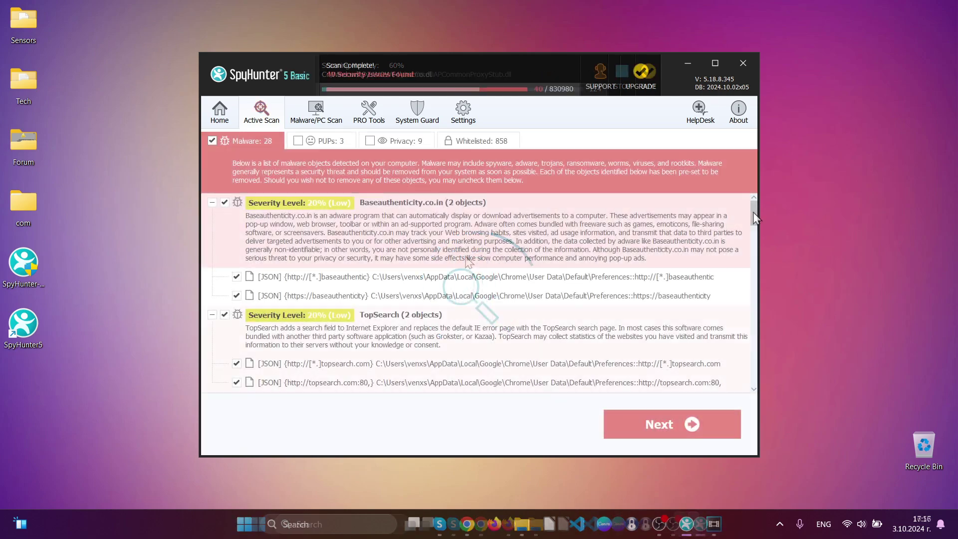
left_click_drag(753, 211, 753, 390)
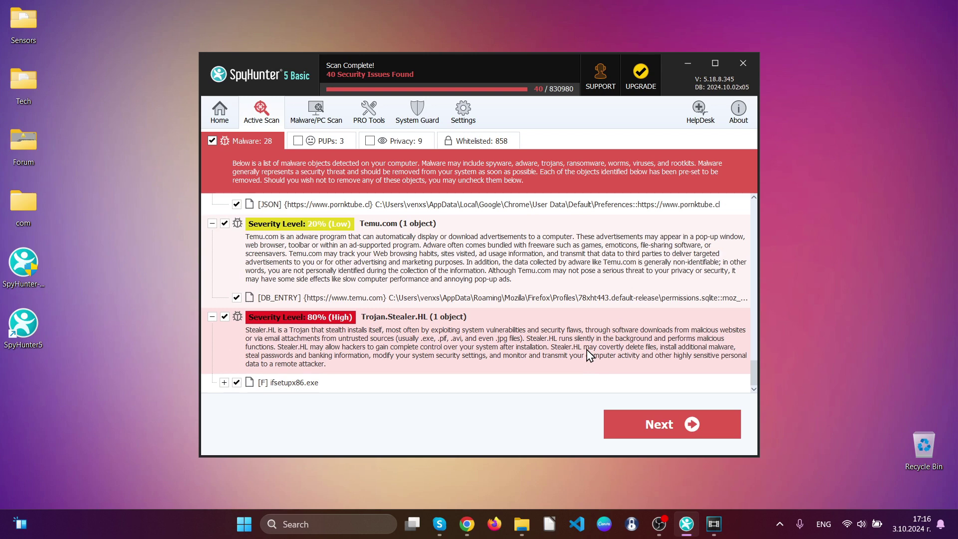
Step: Select all detected objects including PUPs and privacy issues, skip optimizations and remove them, closing Chrome
left_click(661, 425)
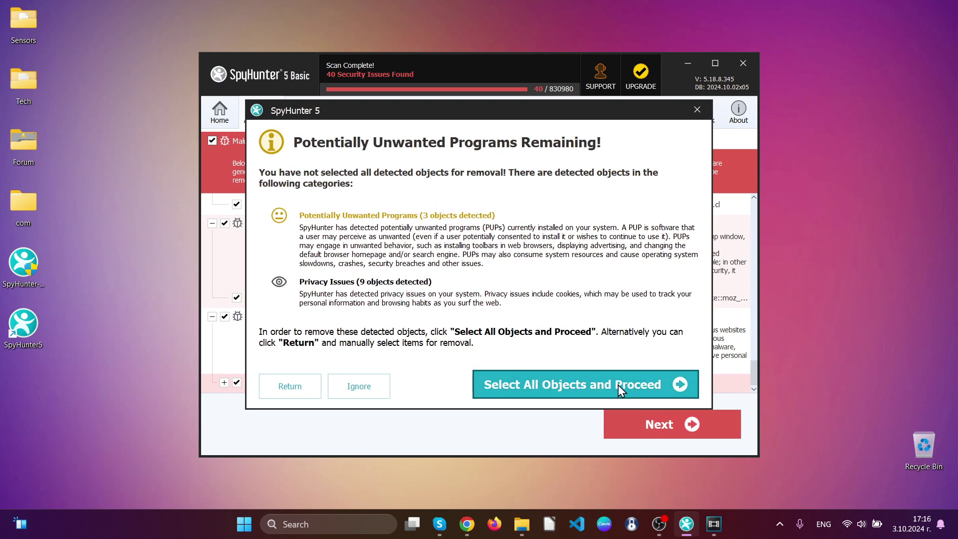
left_click(619, 387)
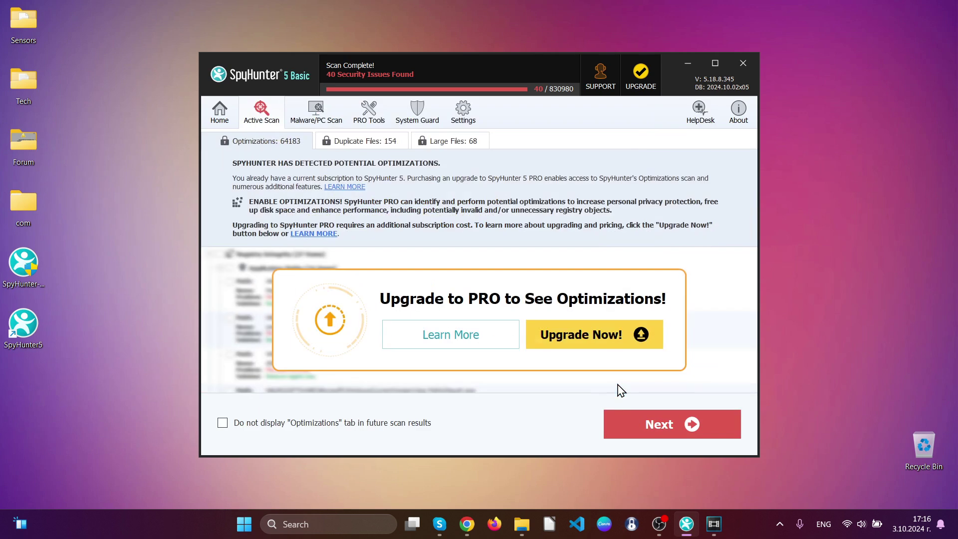
left_click(672, 428)
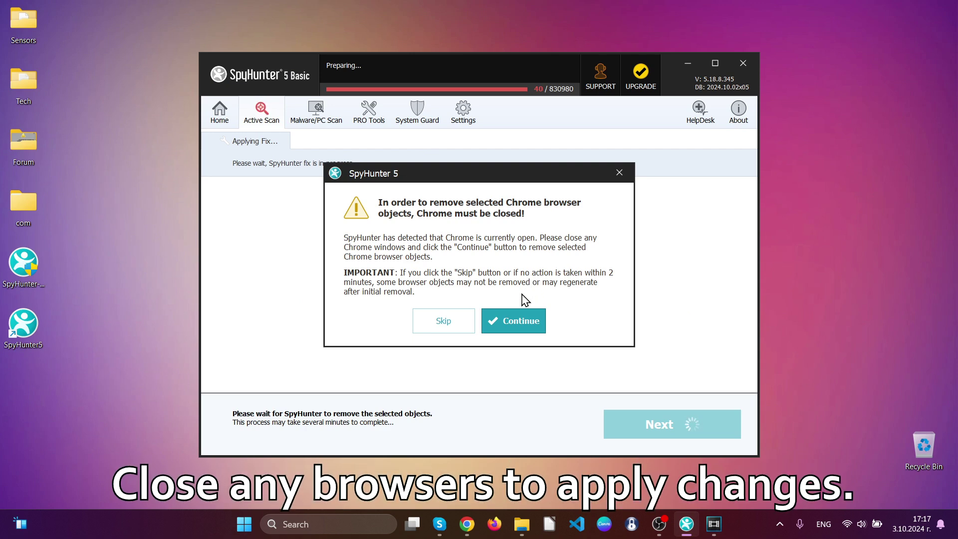
left_click(494, 322)
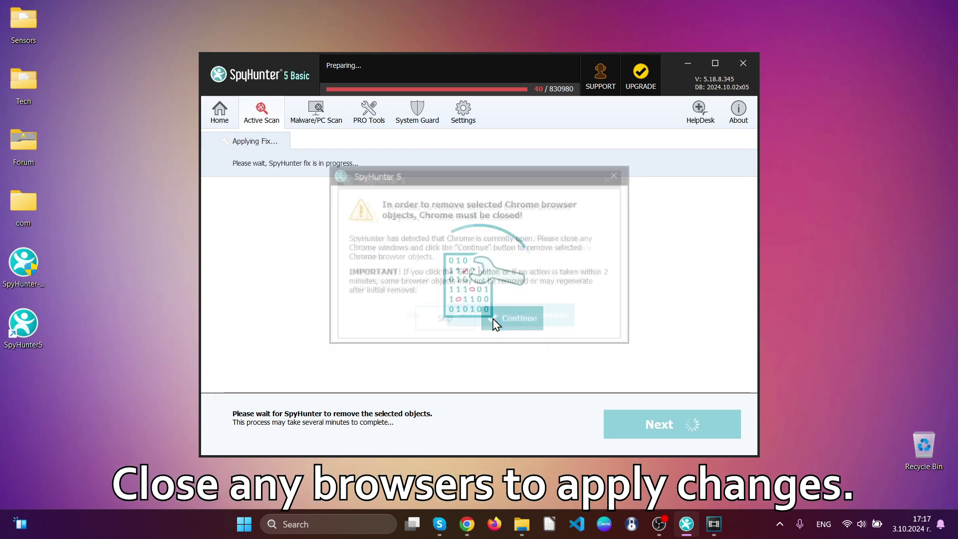
left_click(494, 322)
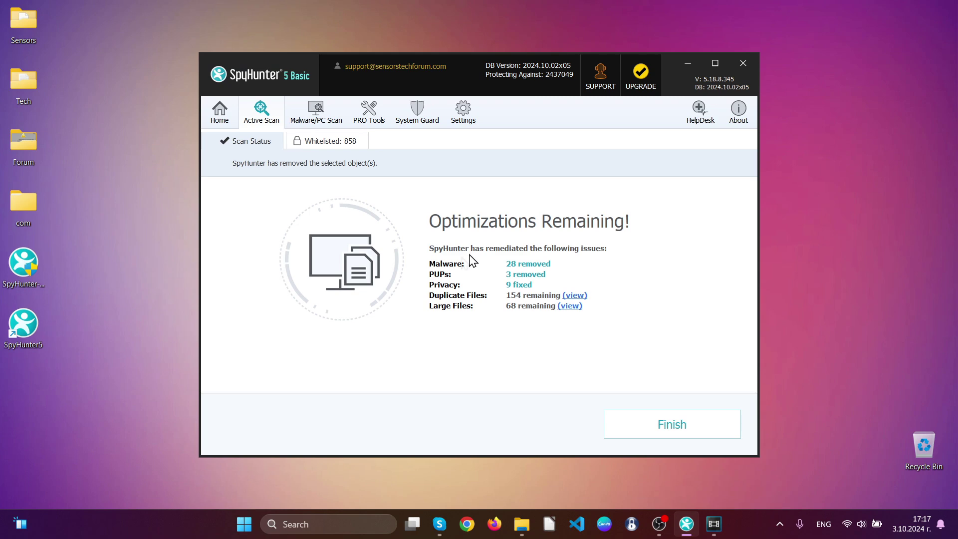
Step: Dismiss SpyHunter's removal results and launch Google Chrome
left_click(676, 427)
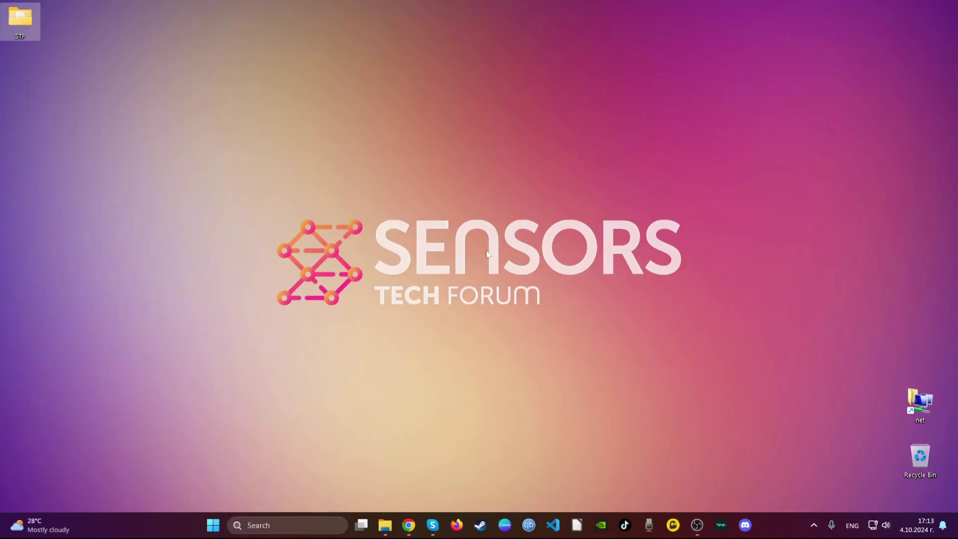
left_click(409, 525)
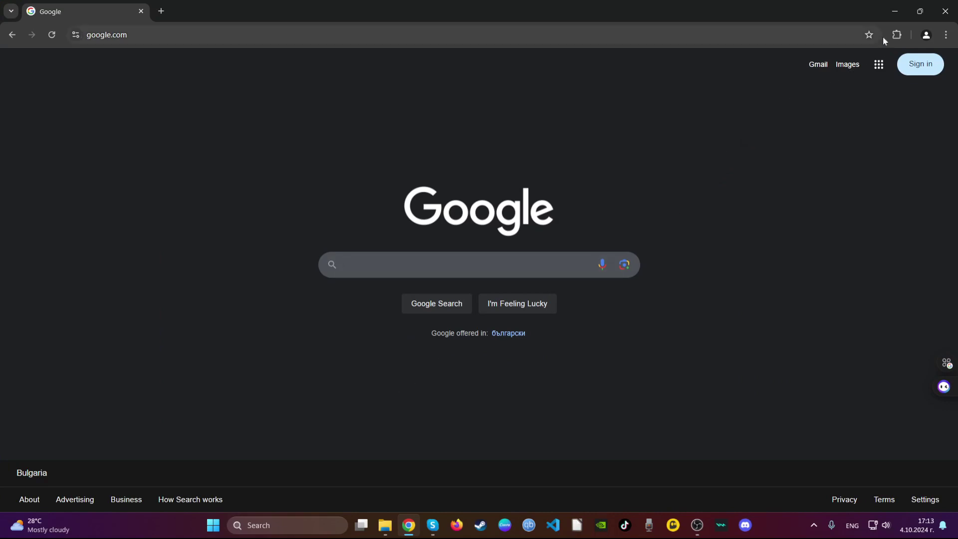
Step: Uninstall the Blocked Search extension from Chrome's extensions list and confirm its removal
left_click(895, 34)
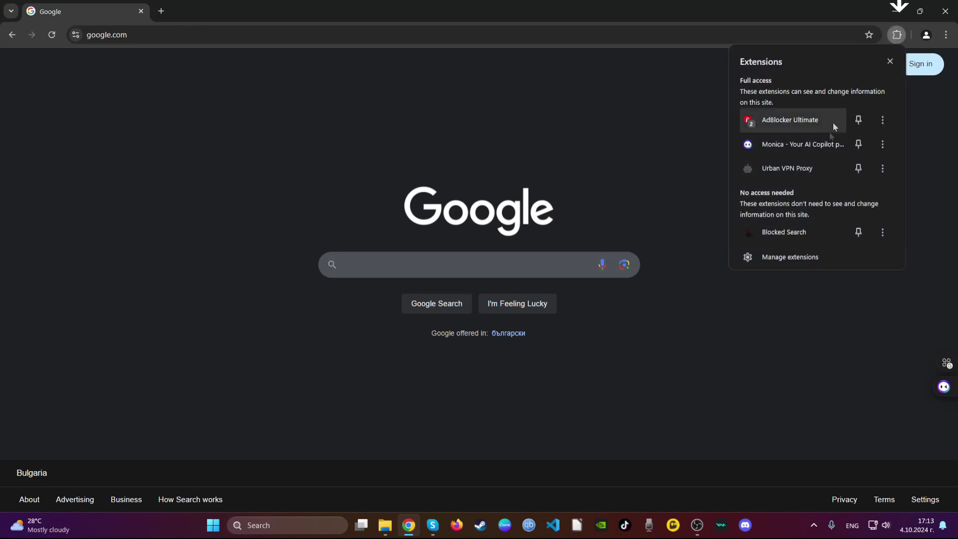
left_click(877, 237)
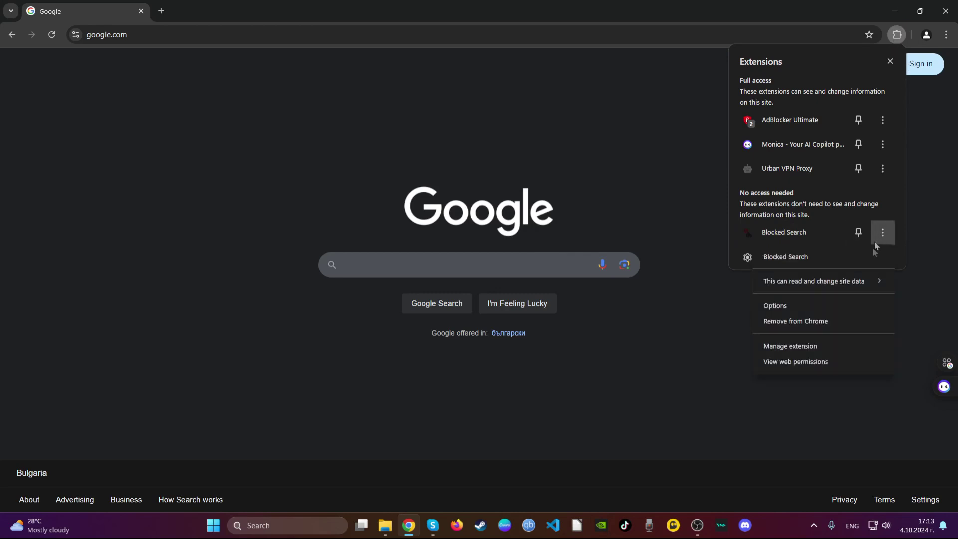
left_click(856, 321)
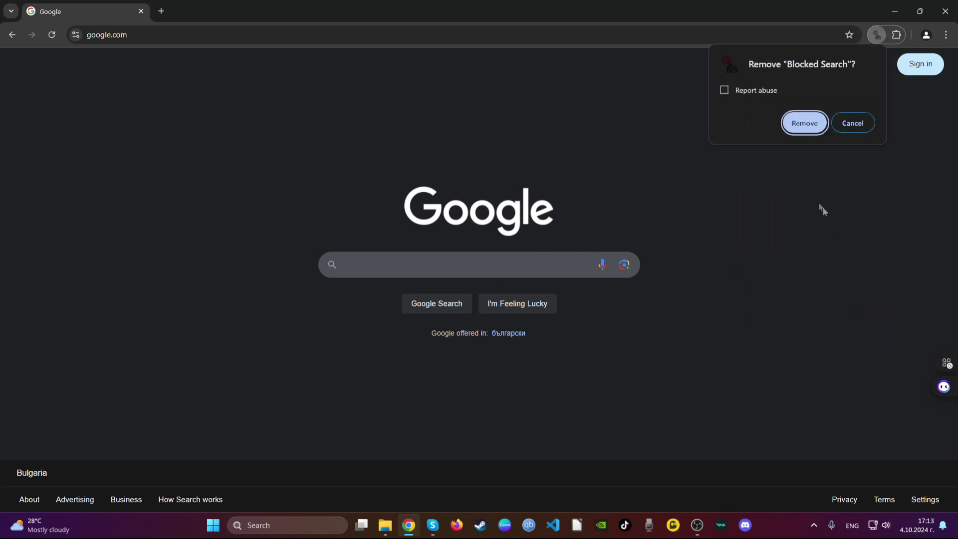
left_click(805, 125)
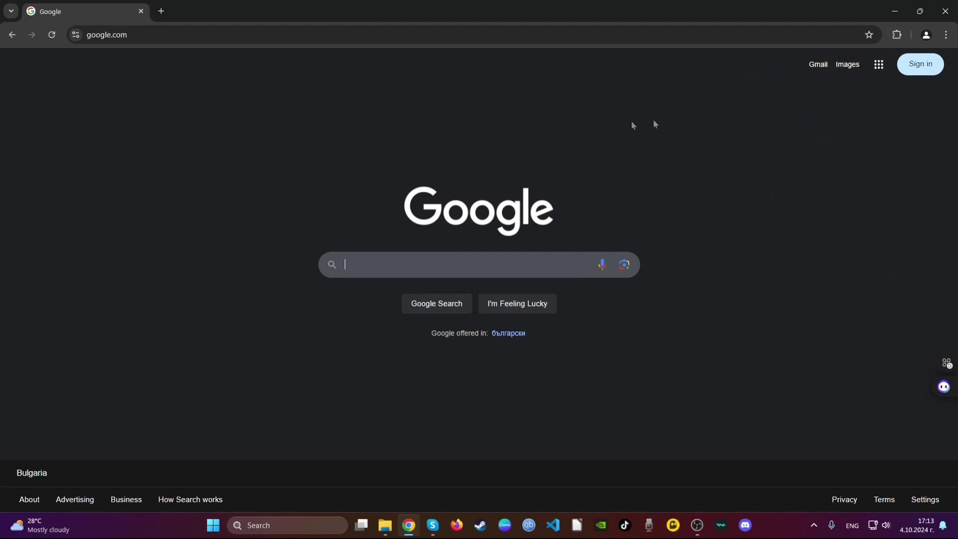
left_click(442, 34)
Step: Go to Chrome's delete browsing data page, delete all-time data except passwords, and close Chrome
key("BackSpace")
type("clea")
key("BackSpace")
key("BackSpace")
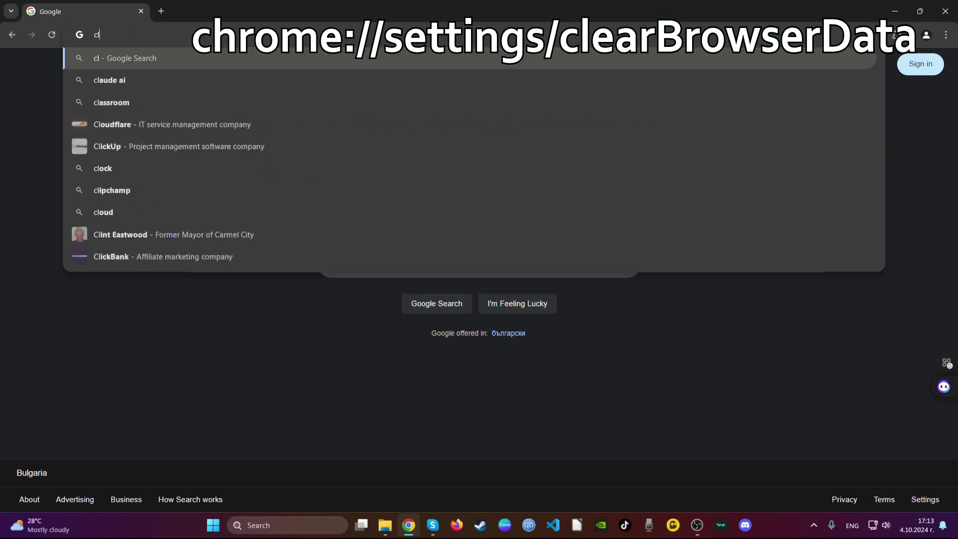
key("BackSpace")
key("BackSpace")
type("chrome:")
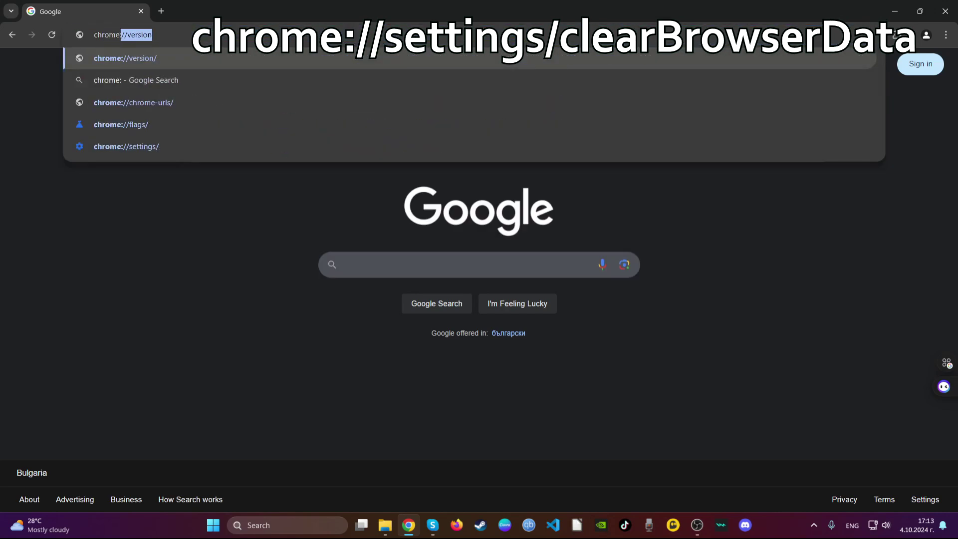
type("//")
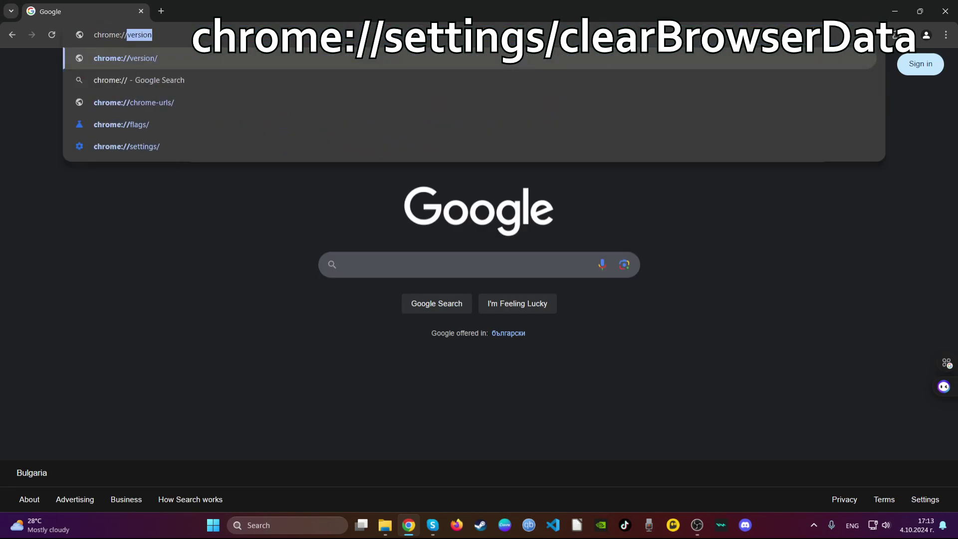
type("settings/")
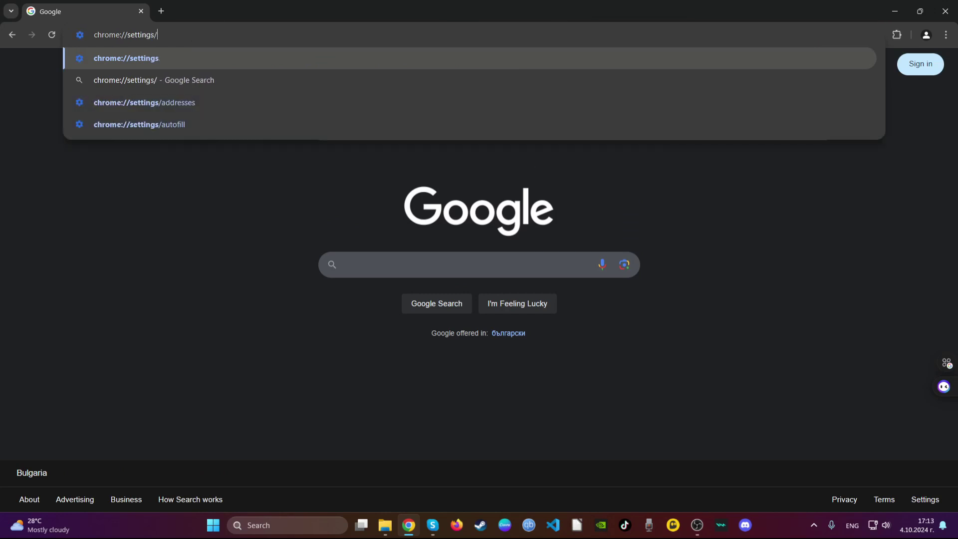
type("clea")
key("Return")
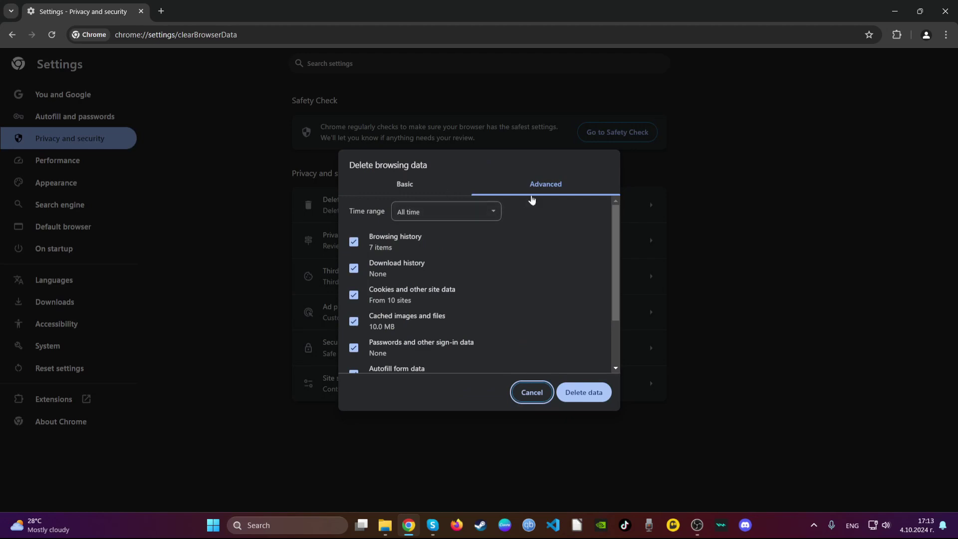
scroll(464, 270, "down", 2)
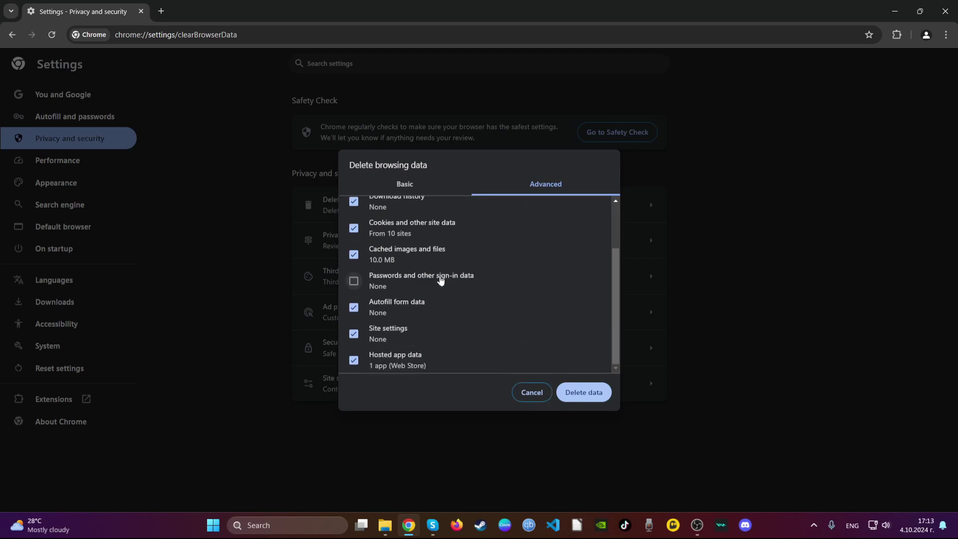
left_click(602, 394)
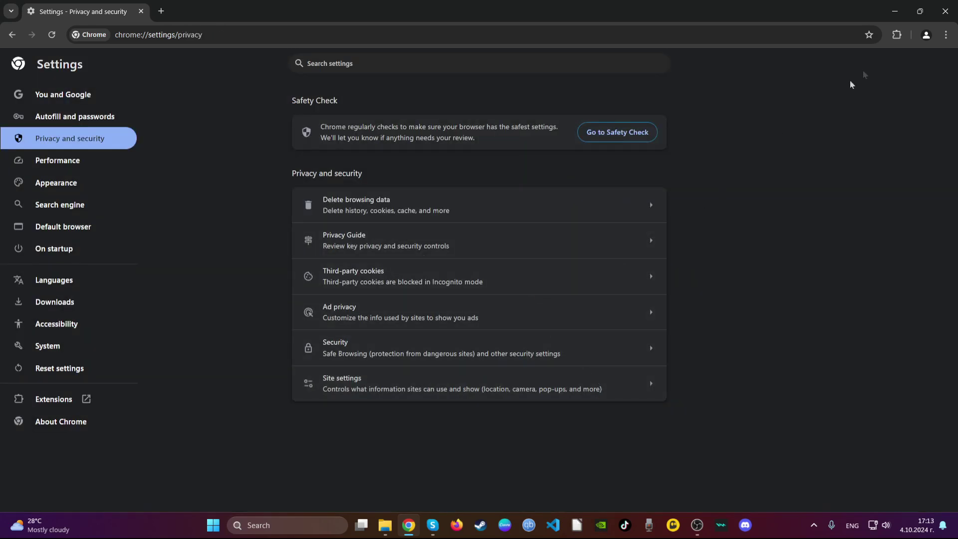
left_click(944, 12)
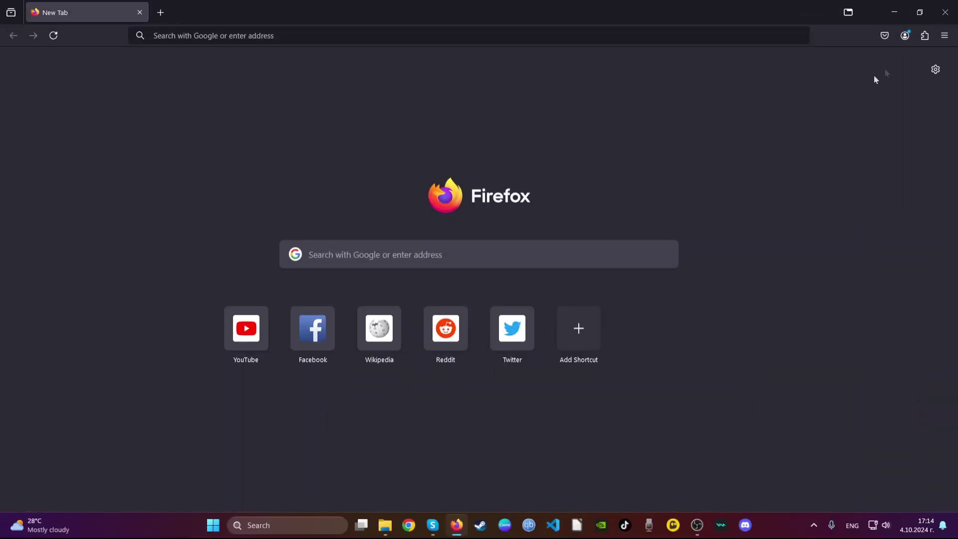
Step: Remove the Safeplex Search extension from Firefox's extensions panel and confirm
left_click(926, 37)
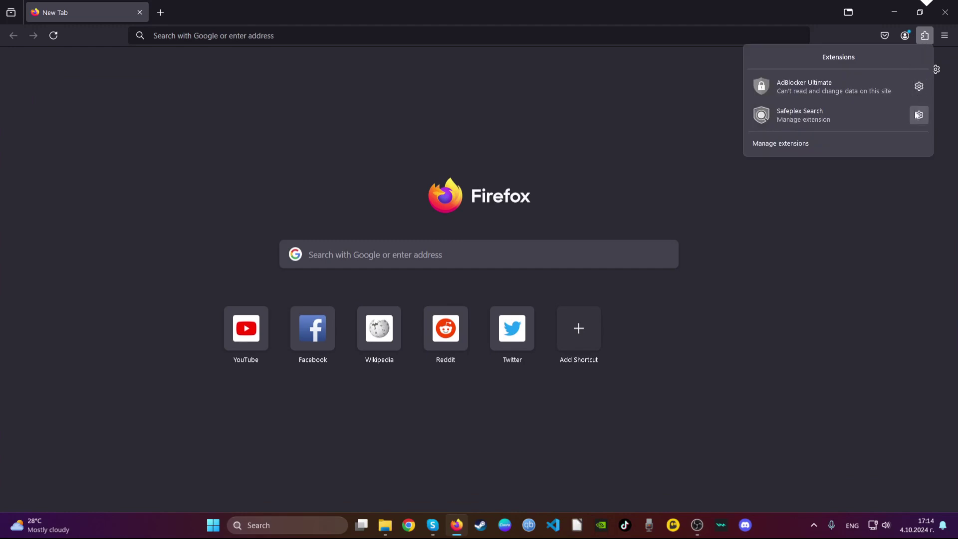
right_click(877, 120)
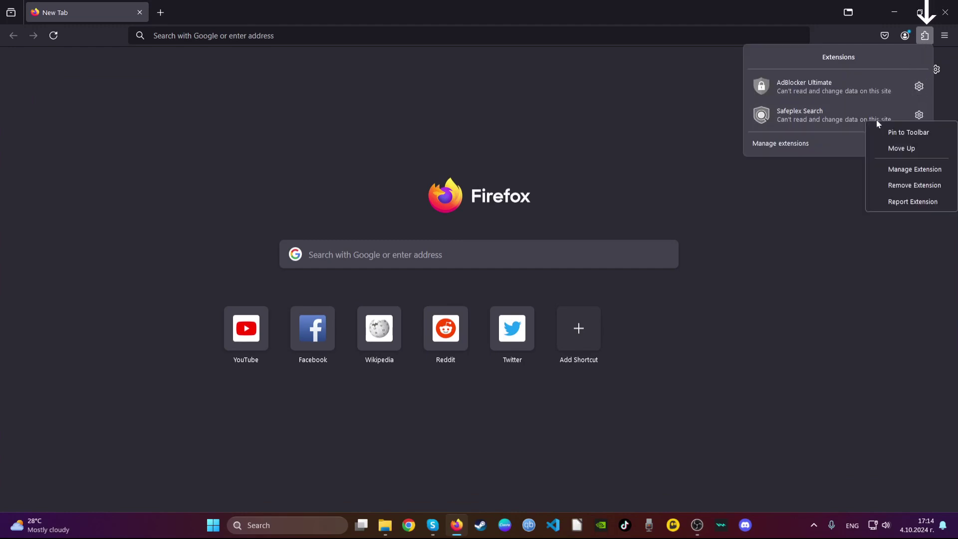
left_click(914, 115)
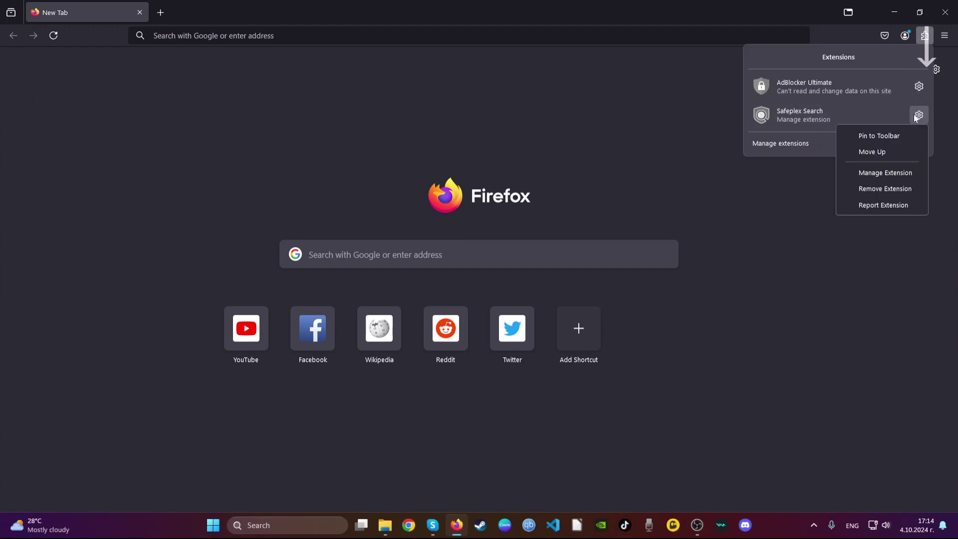
left_click(881, 191)
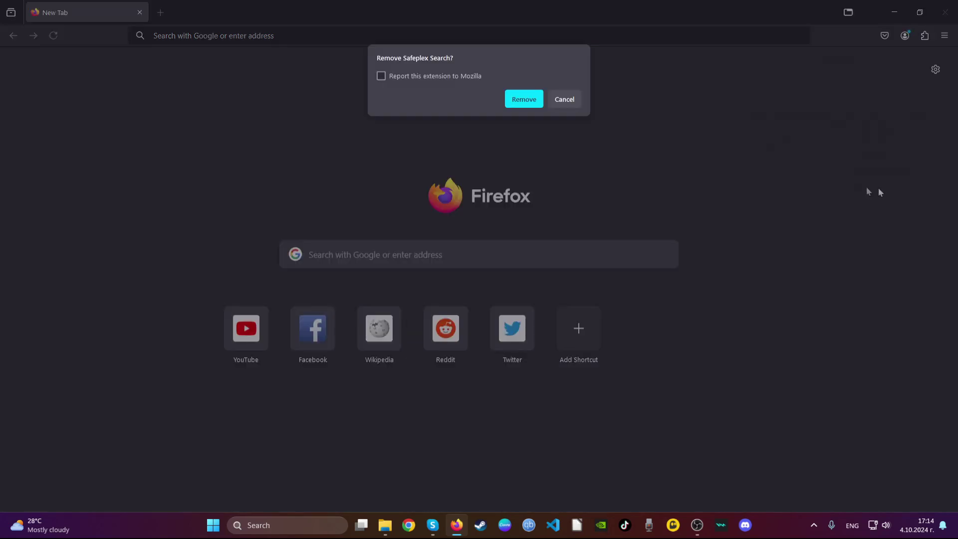
left_click(529, 101)
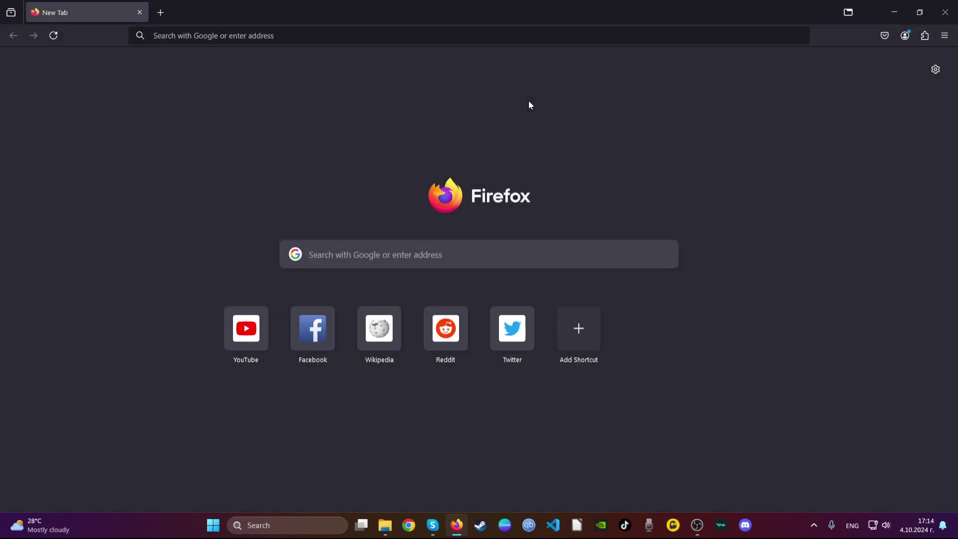
Step: Load about:support, refresh Firefox to default settings and dismiss the import summary
left_click(453, 36)
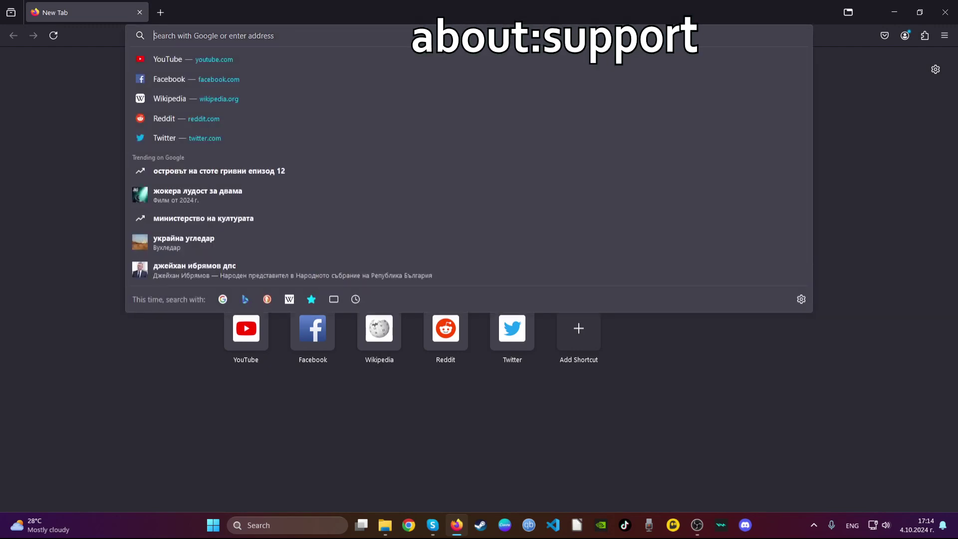
type("about")
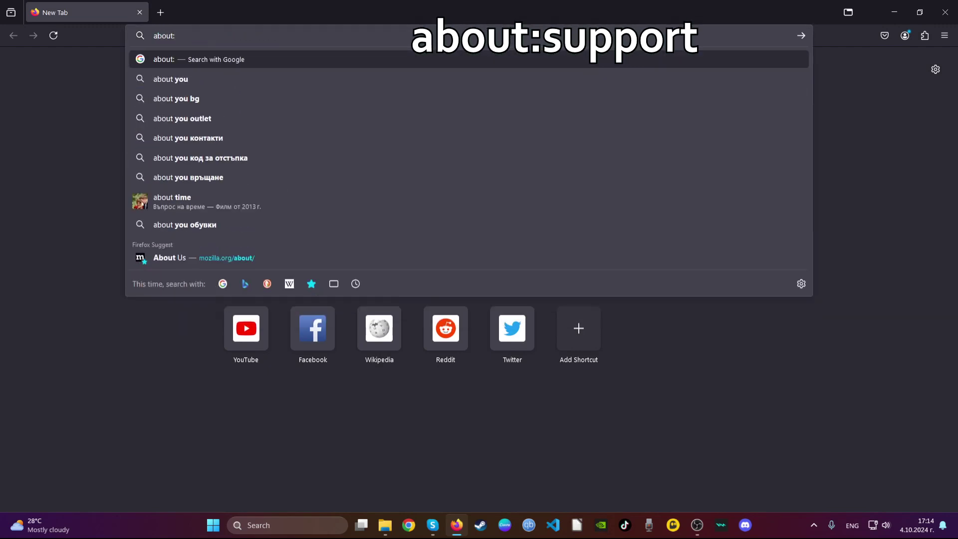
type(":support")
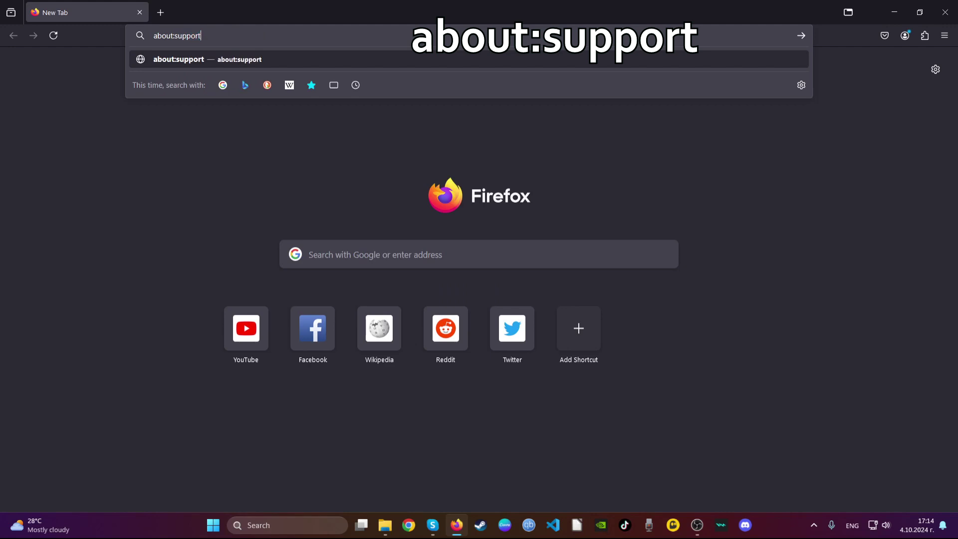
key("Return")
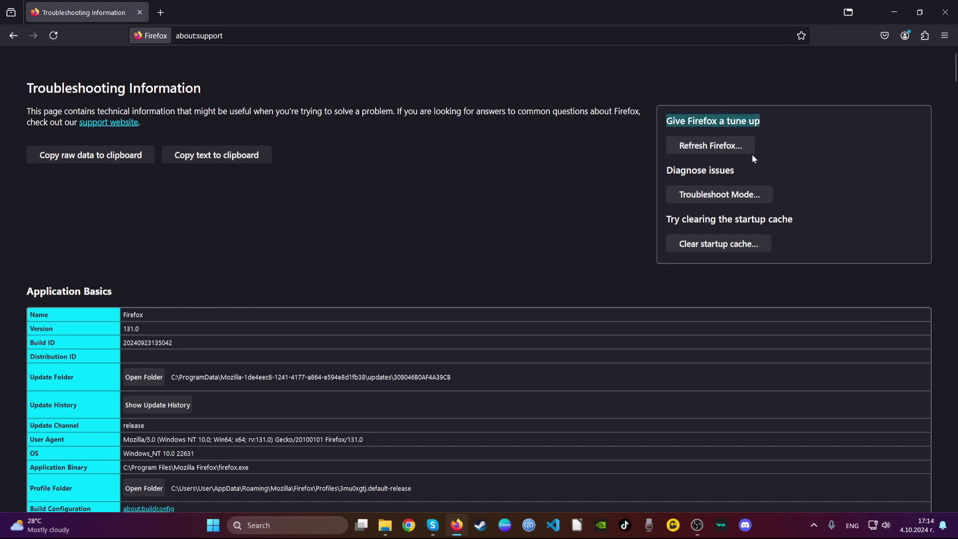
left_click(695, 148)
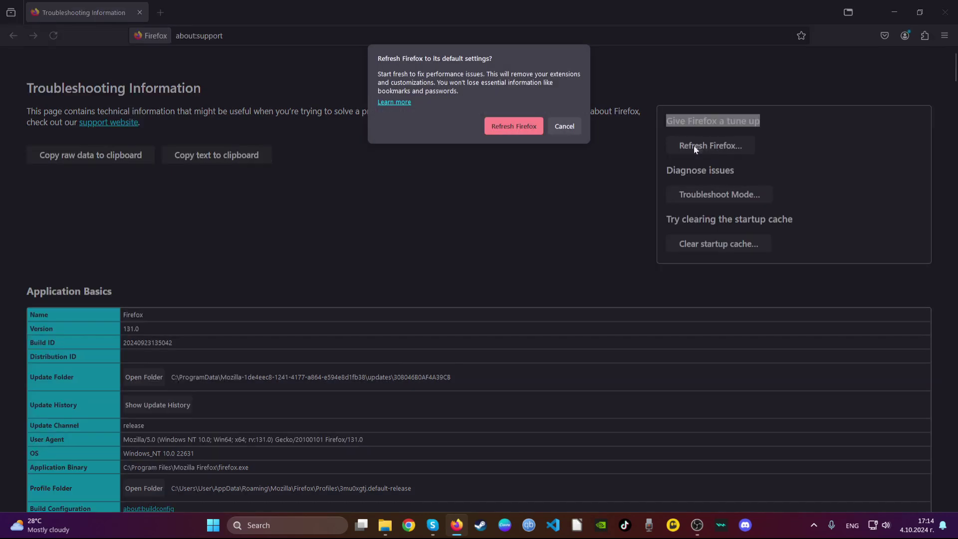
left_click(504, 126)
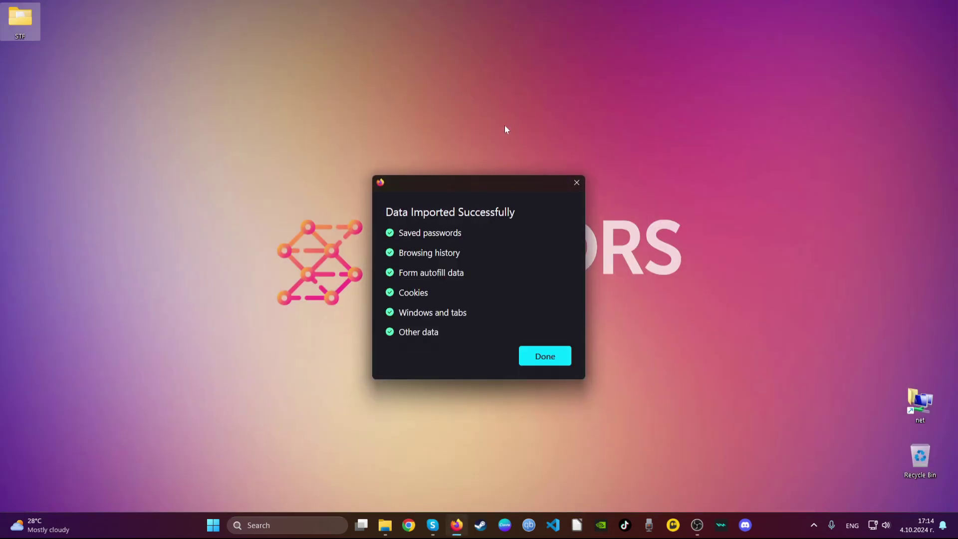
left_click(544, 356)
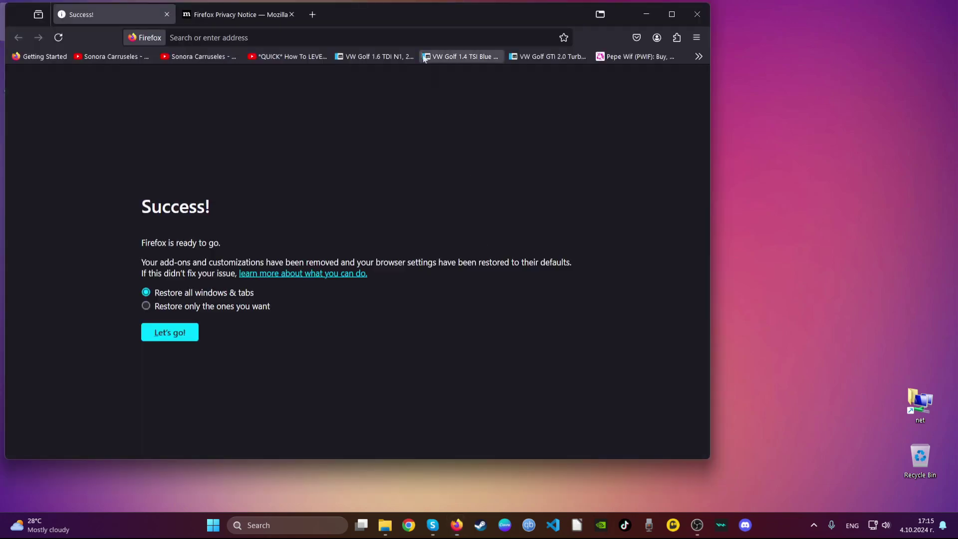
left_click_drag(527, 73, 575, 66)
mouse_move(446, 348)
left_mouse_down()
mouse_move(425, 321)
mouse_move(309, 247)
left_mouse_up()
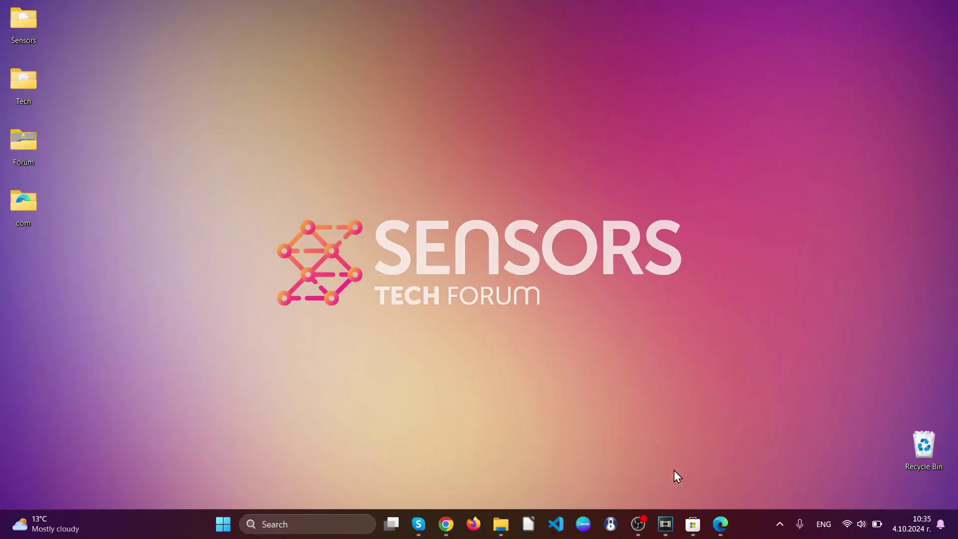
Step: Launch Edge and remove the Search from Popup or ContextMenu extension, confirming removal
left_click(719, 533)
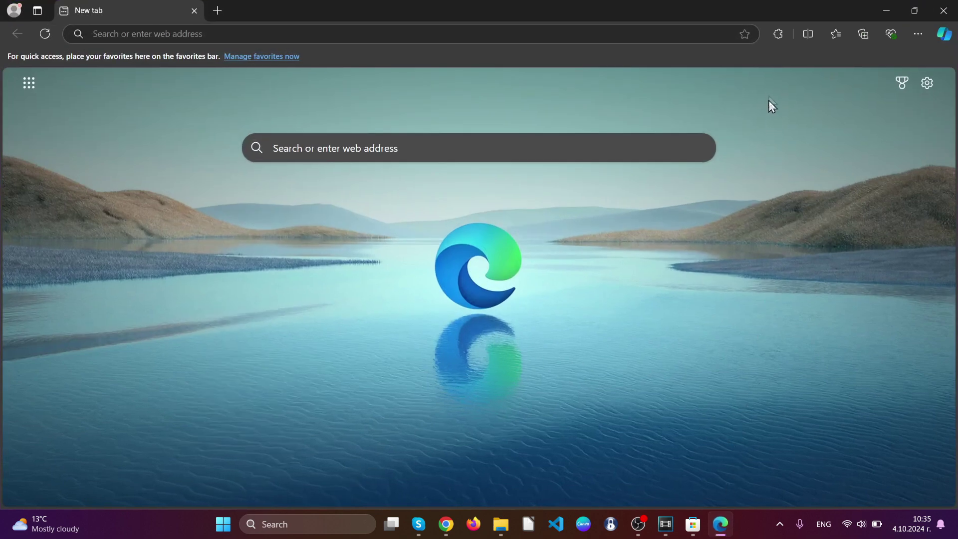
left_click(775, 34)
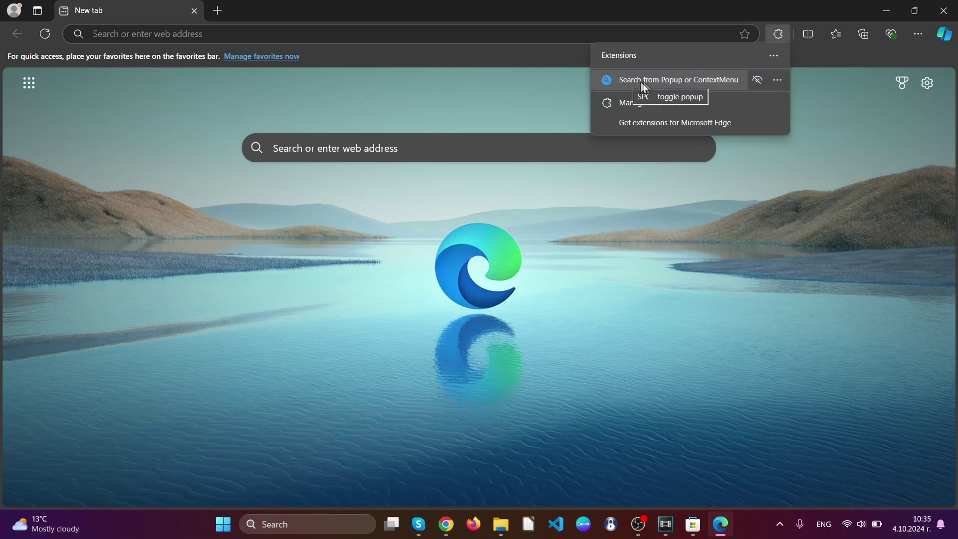
left_click(777, 80)
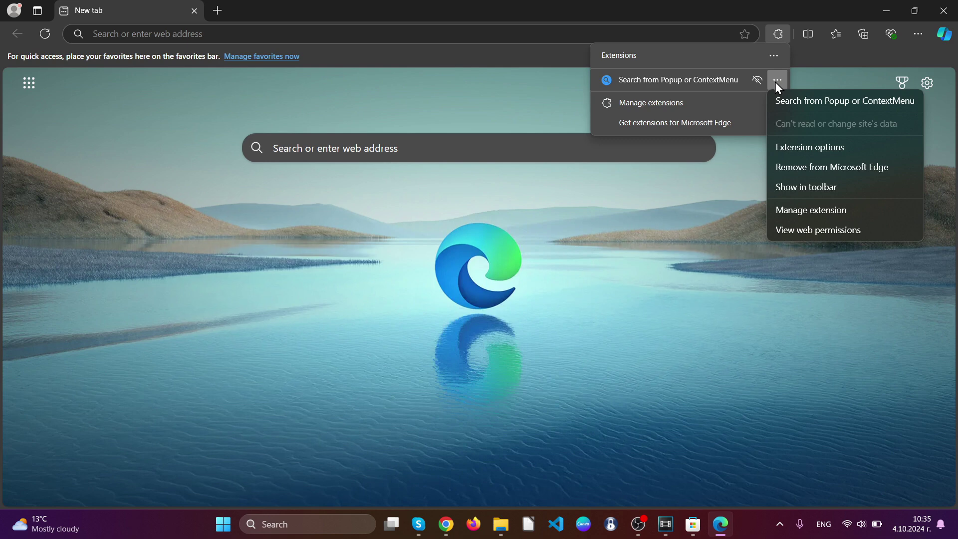
left_click(802, 167)
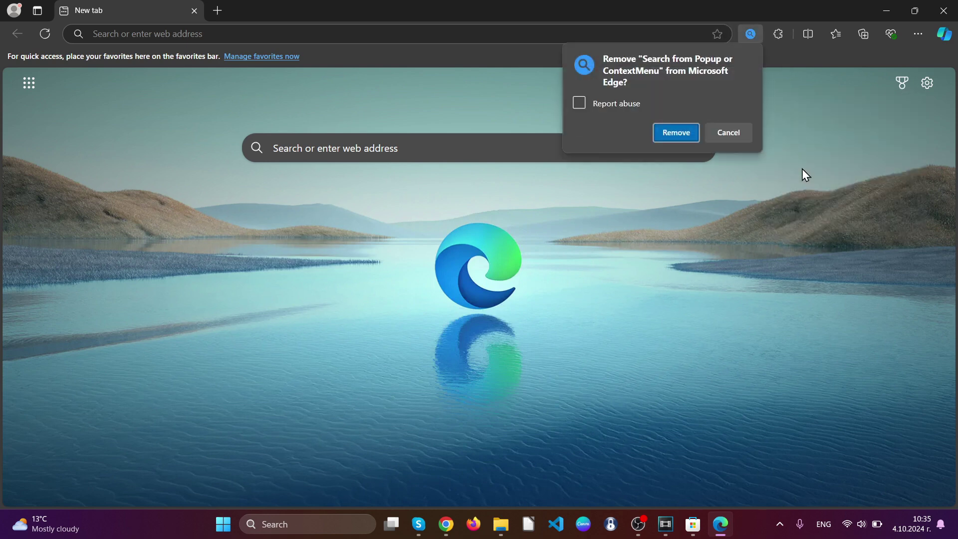
left_click(663, 133)
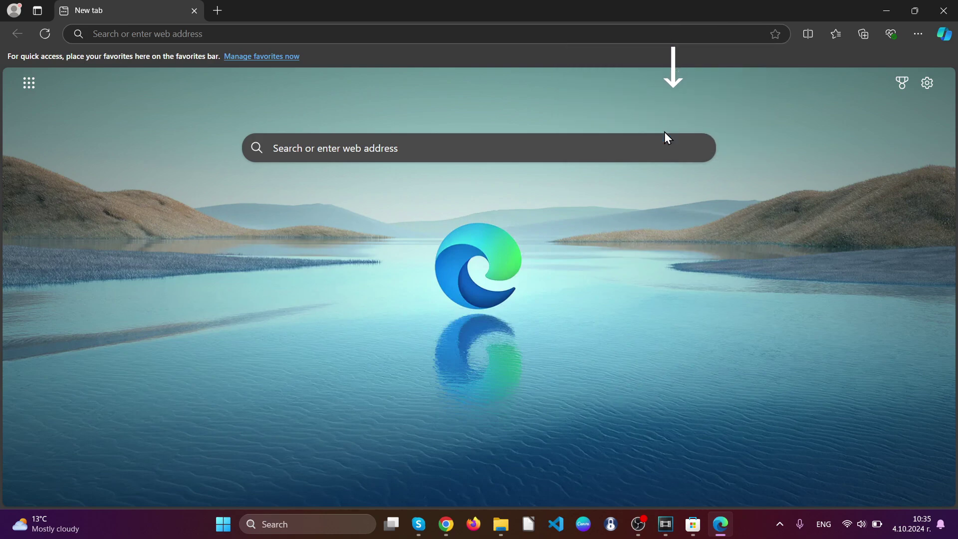
Step: Navigate Edge to edge://settings/clearBrowserData to reach the delete browsing data dialog
left_click(423, 32)
type("ed")
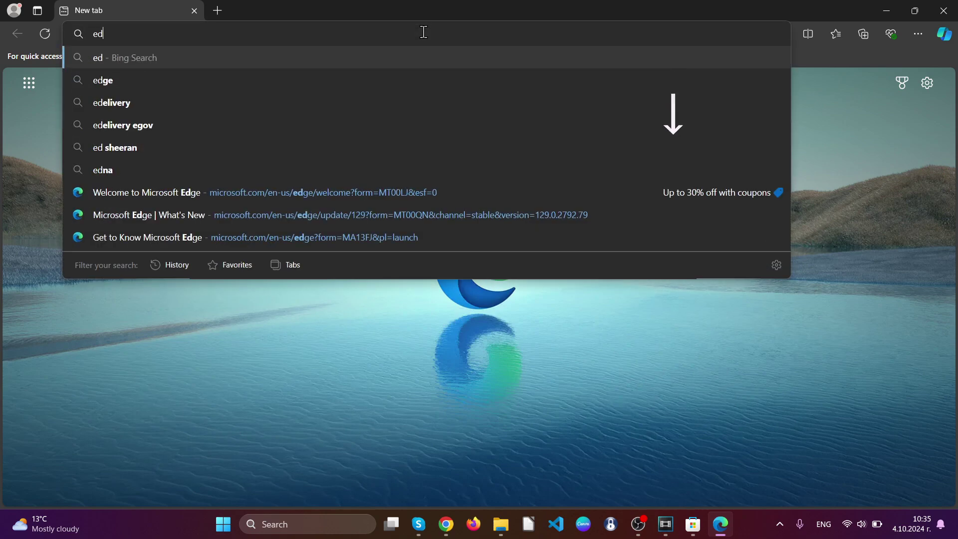
type("ge:")
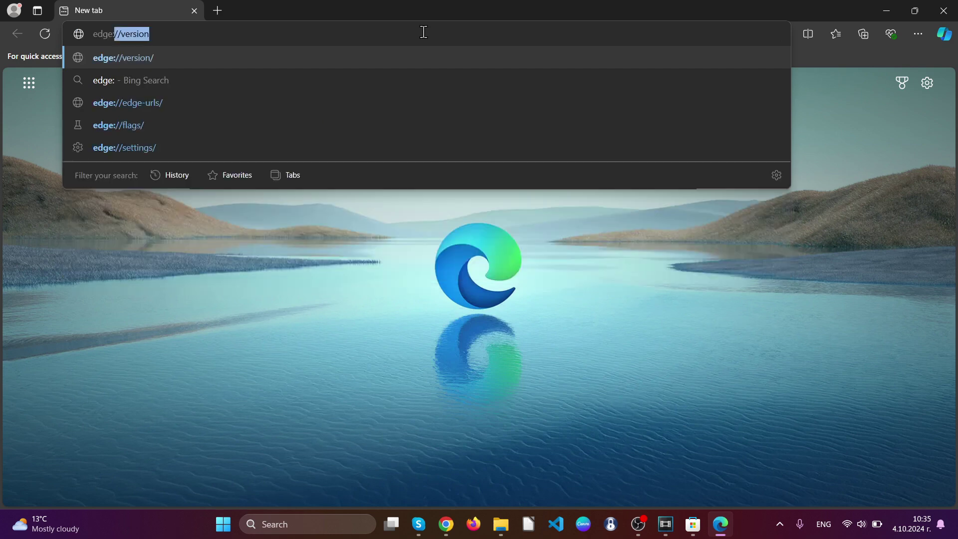
type("//set")
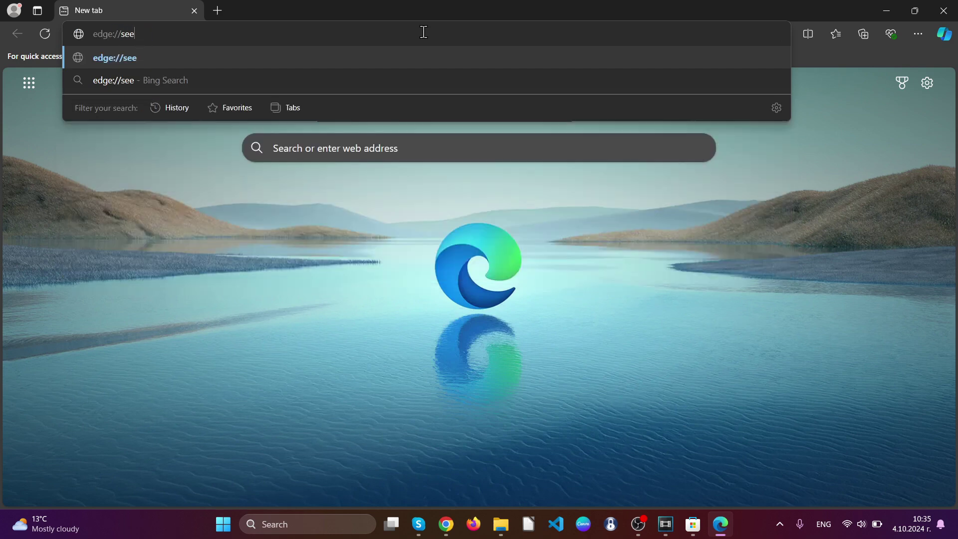
type("tings")
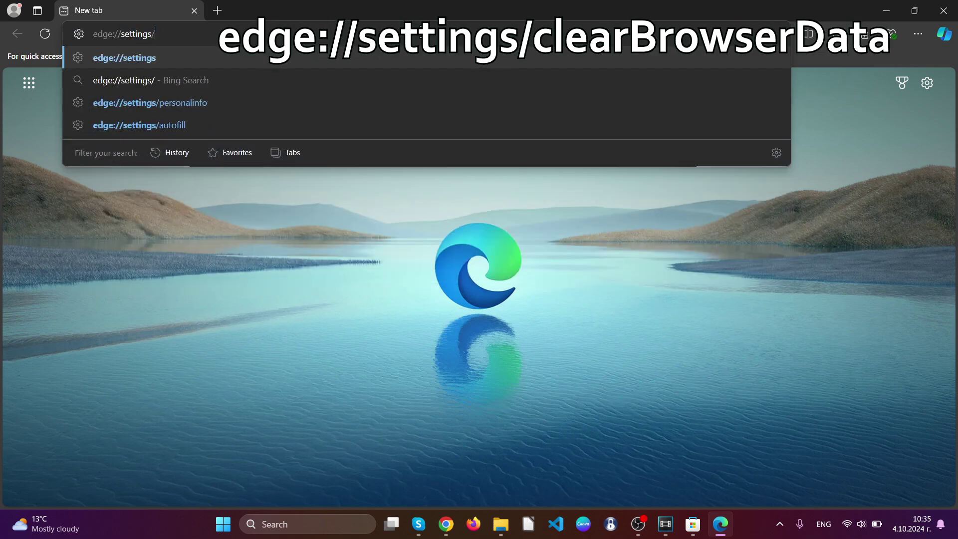
type("/clearB")
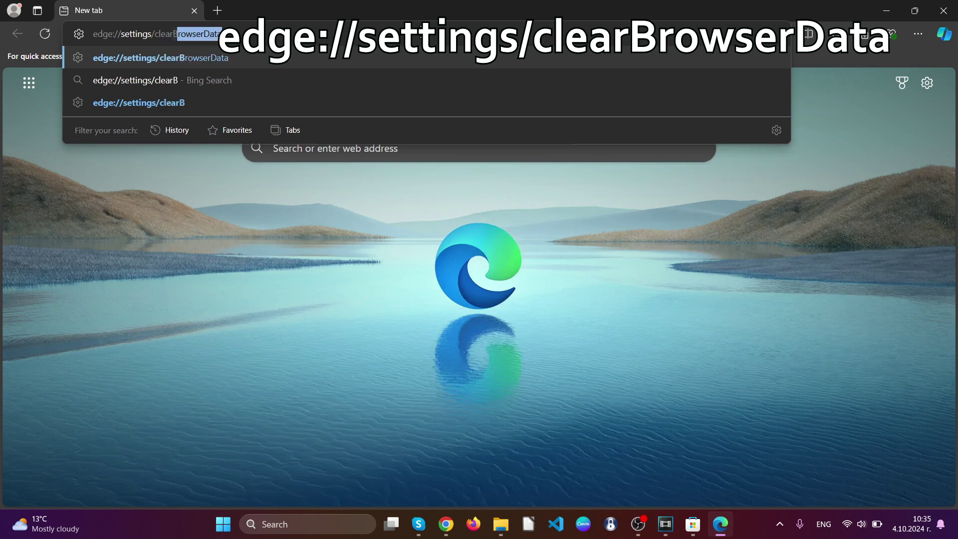
type("rowserData")
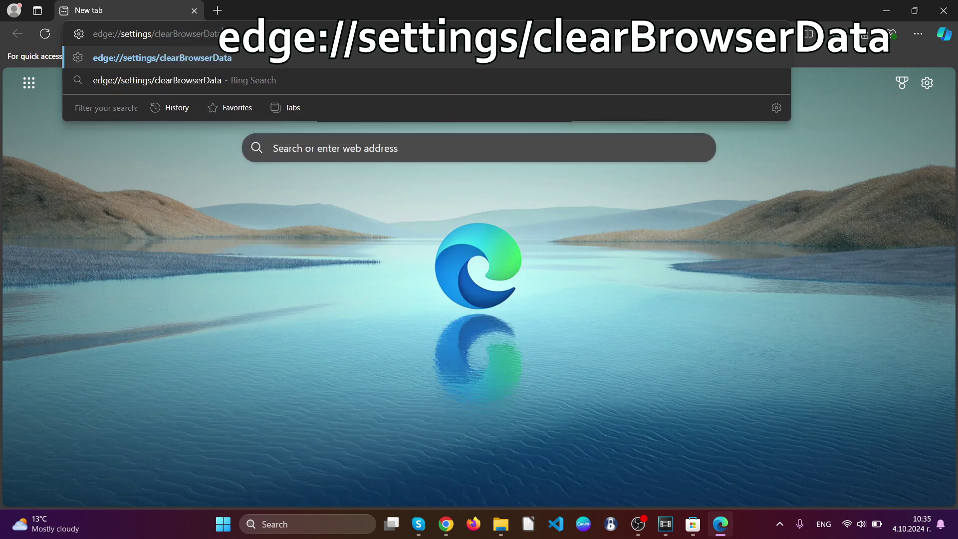
key("Return")
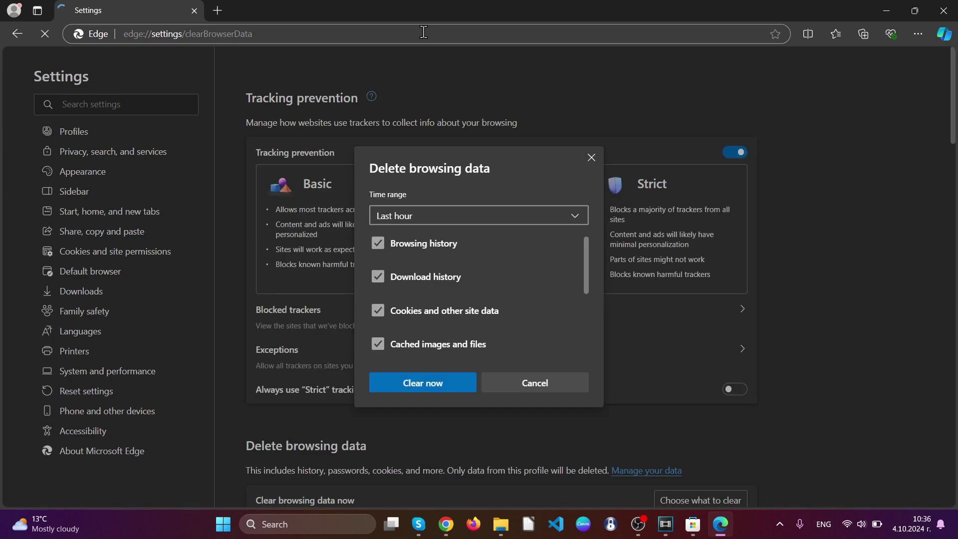
Step: Set the time range to All time and include Media Foundation data, previous Edge data, site permissions and autofill
left_click(438, 215)
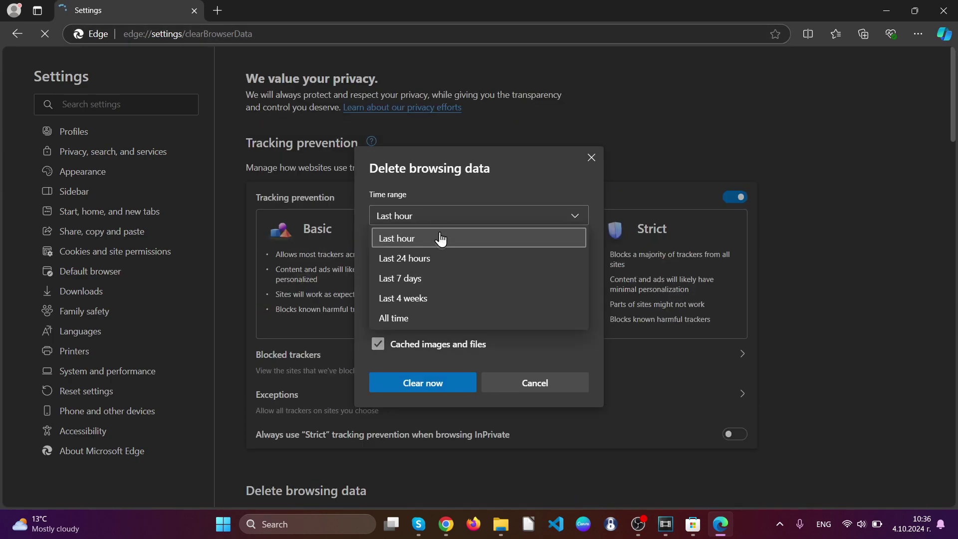
left_click(419, 318)
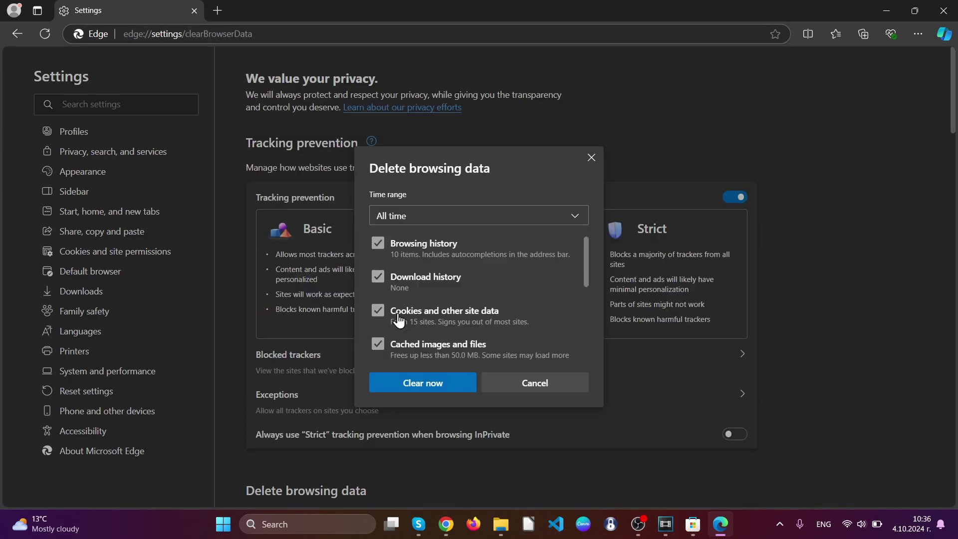
scroll(437, 292, "down", 2)
scroll(419, 295, "down", 1)
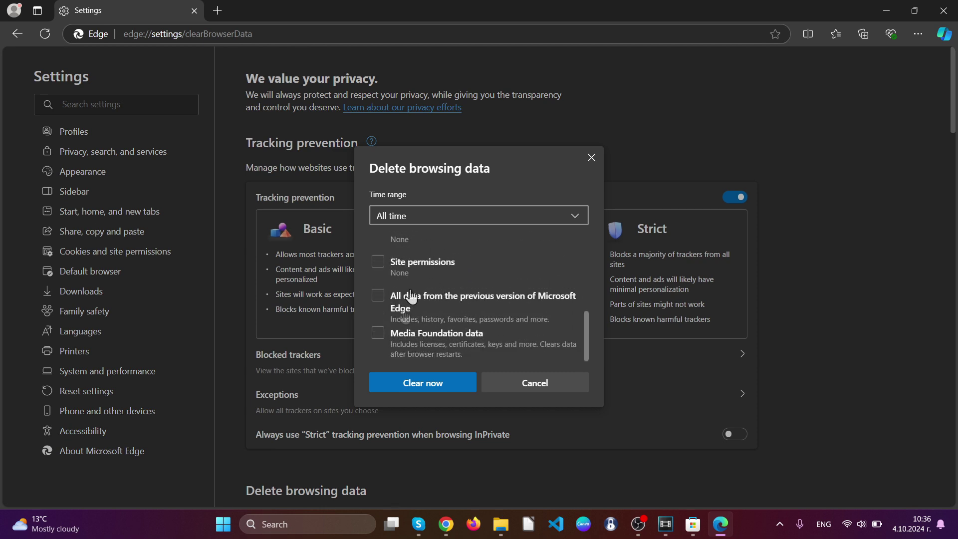
left_click(381, 334)
left_click(378, 296)
left_click(378, 262)
scroll(382, 311, "up", 1)
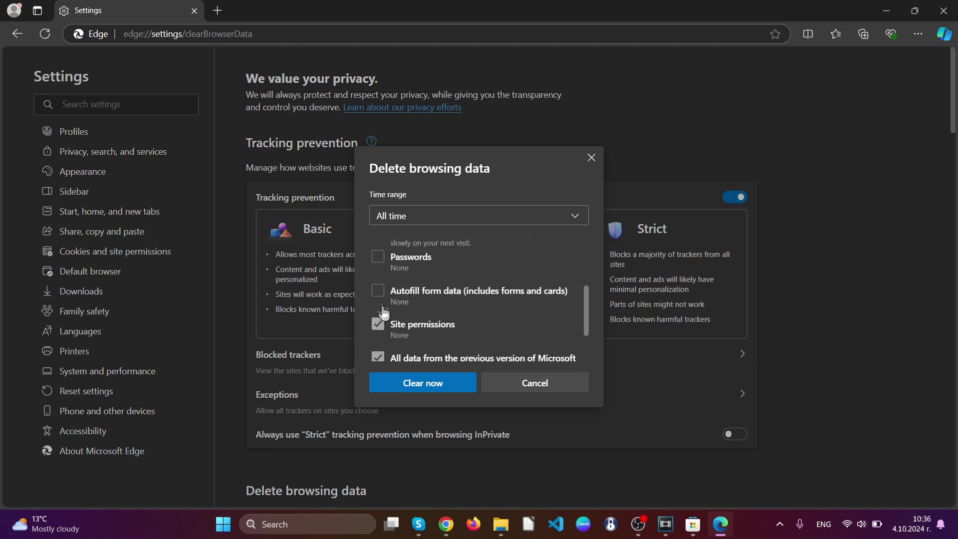
left_click(378, 292)
scroll(380, 303, "up", 2)
scroll(412, 314, "down", 1)
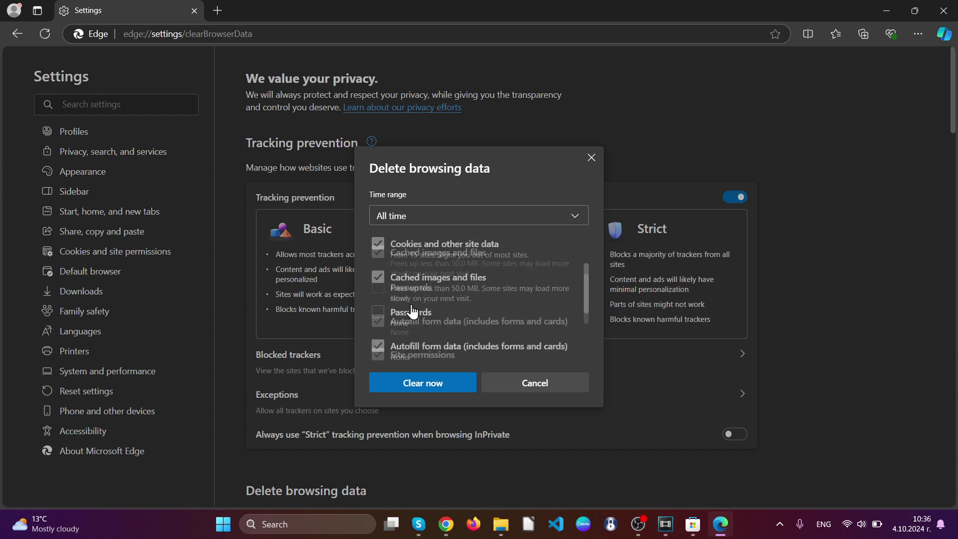
scroll(411, 312, "down", 2)
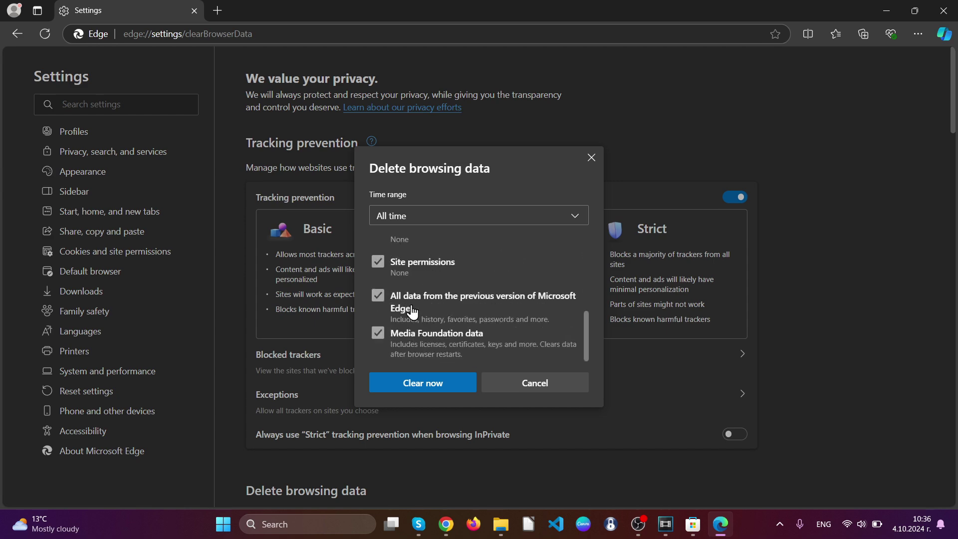
Step: Delete the selected browsing data and close Microsoft Edge
left_click(423, 385)
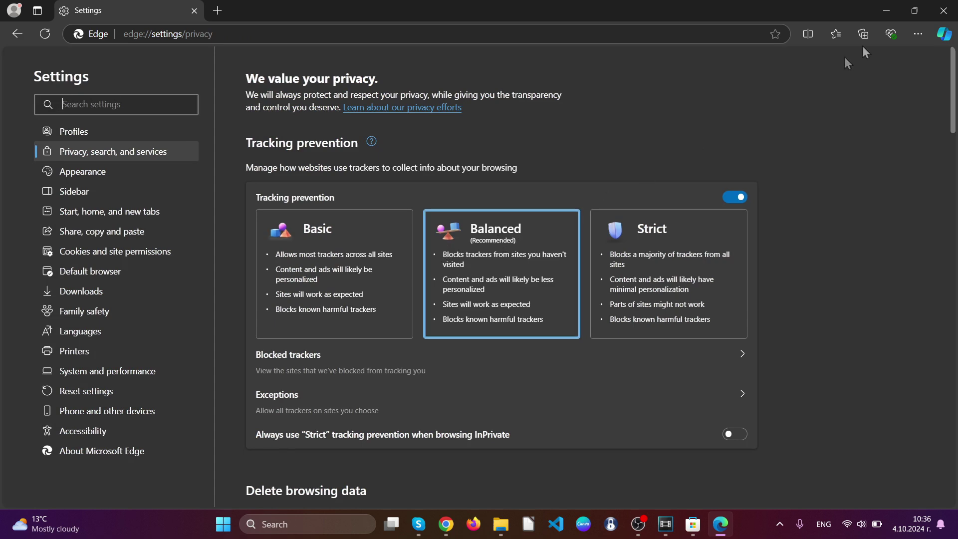
left_click(943, 11)
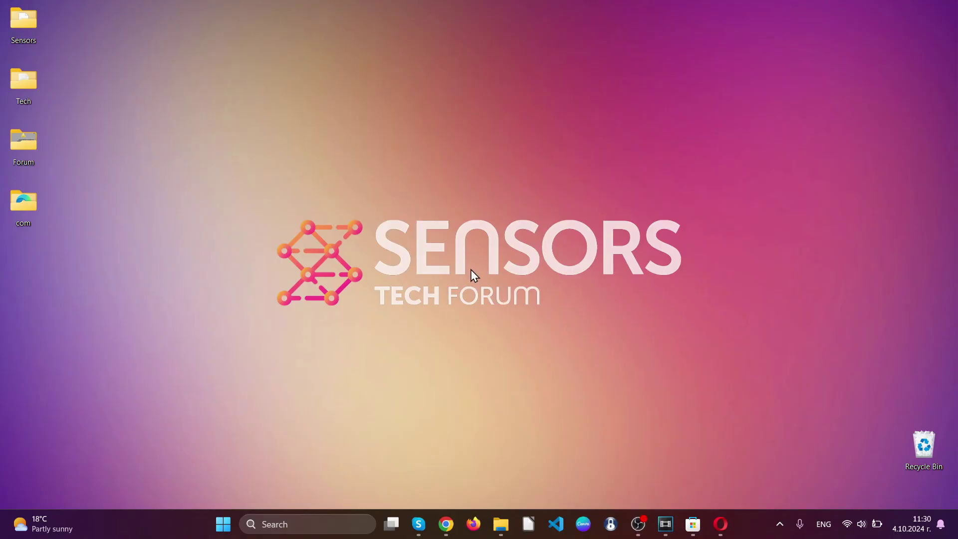
Step: Launch Opera and remove the Search all Tabs extension from the extensions list
left_click(721, 523)
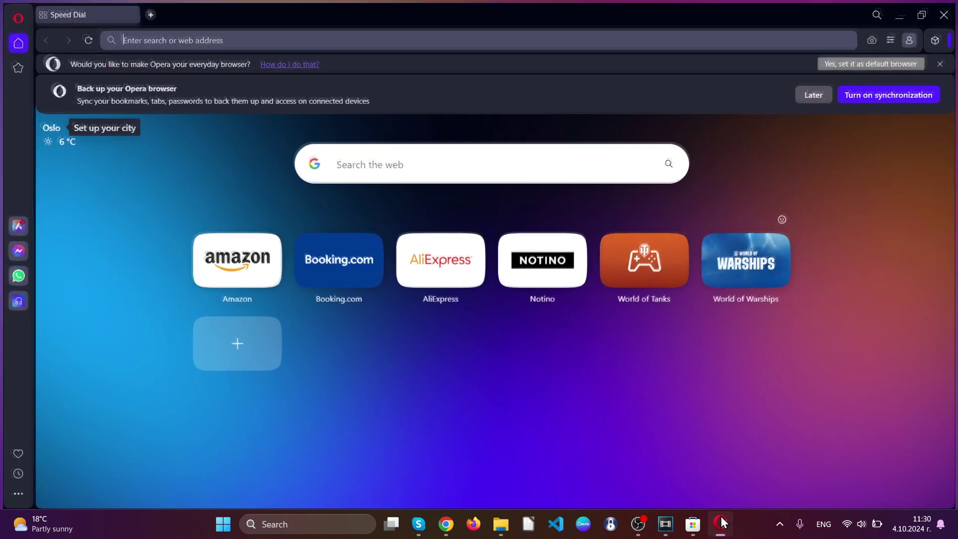
left_click(939, 39)
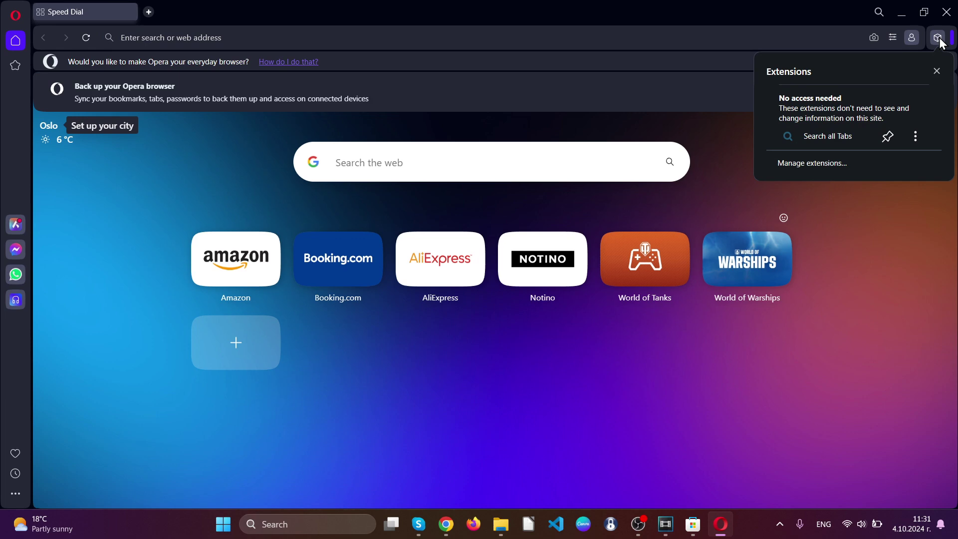
left_click(914, 140)
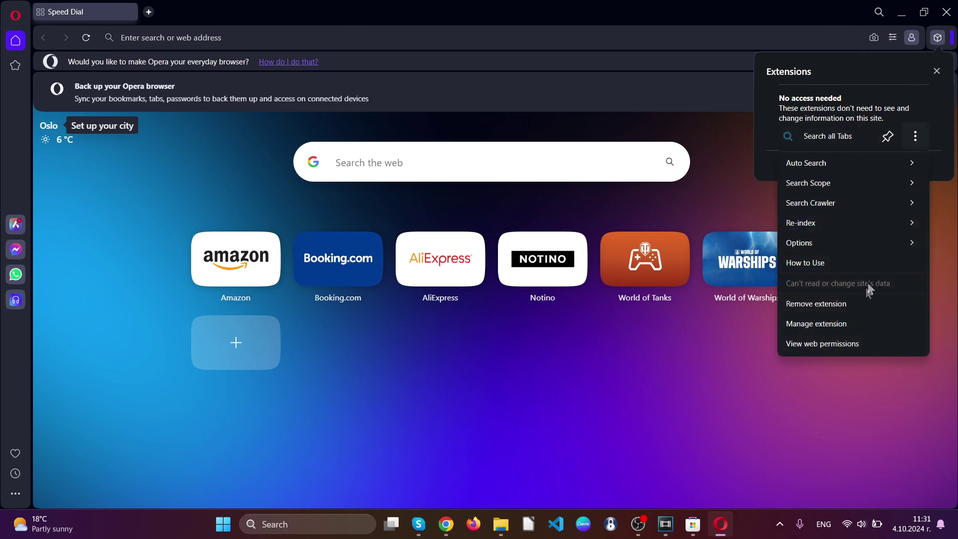
left_click(860, 303)
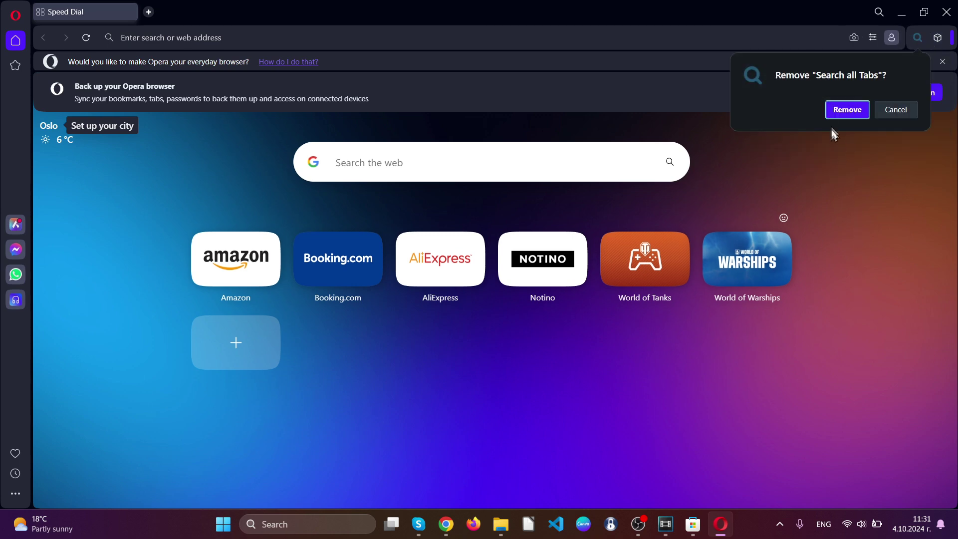
left_click(835, 114)
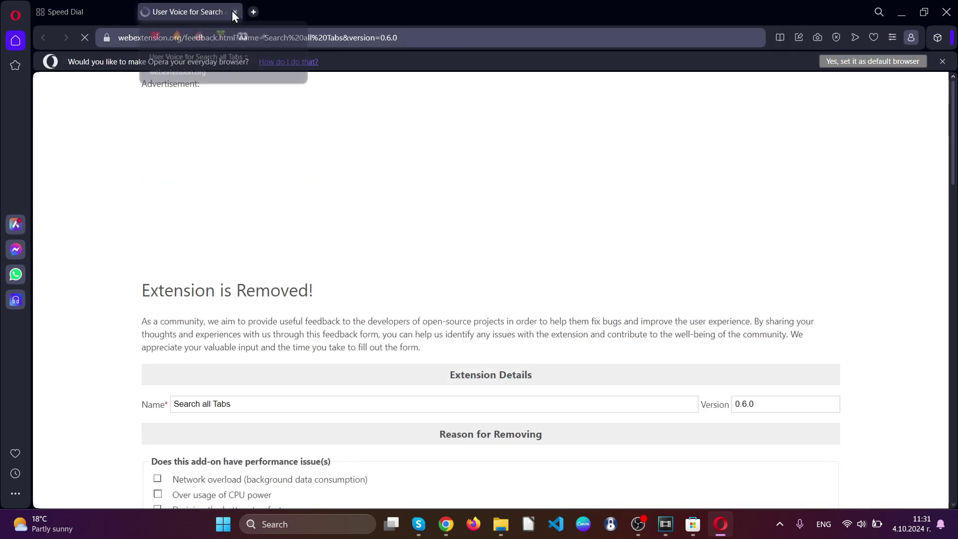
Step: Close the extension feedback tab and return to the Speed Dial address bar
left_click(234, 13)
left_click(208, 37)
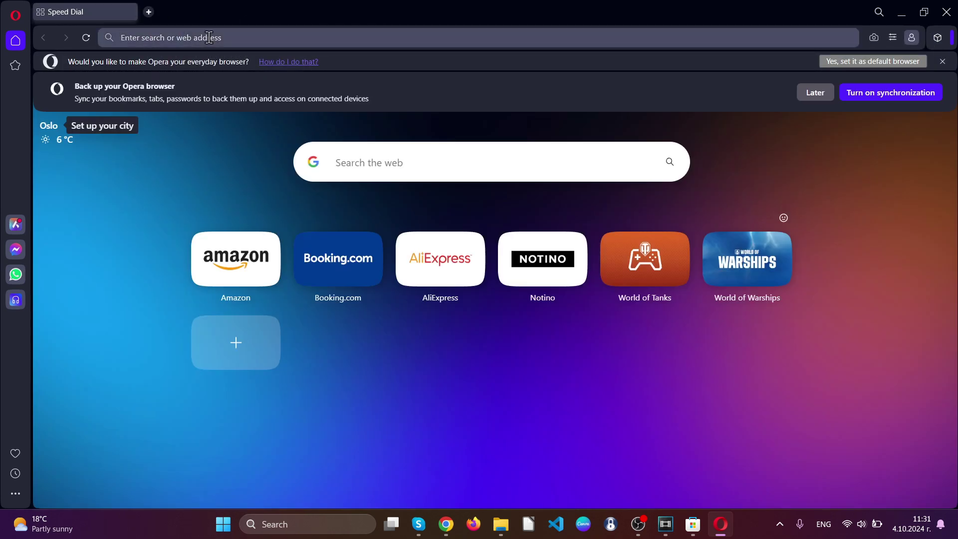
type("o")
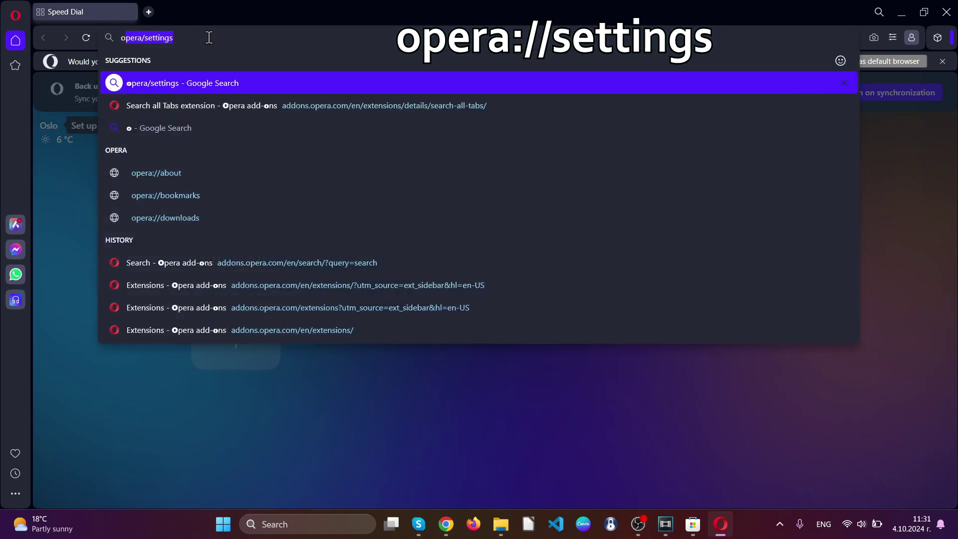
type("pera://")
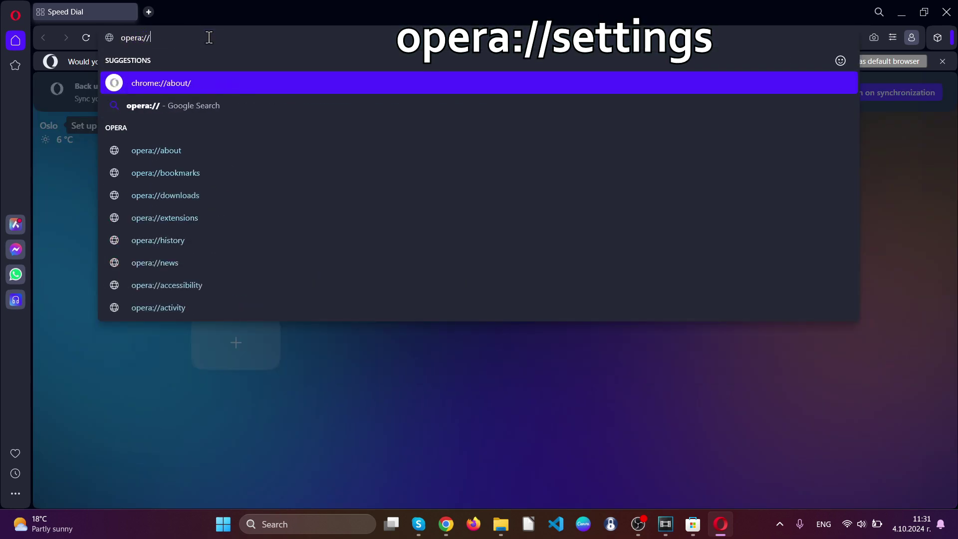
type("settings")
Step: Load opera://settings and reach Delete browsing data under Privacy & security
key("Return")
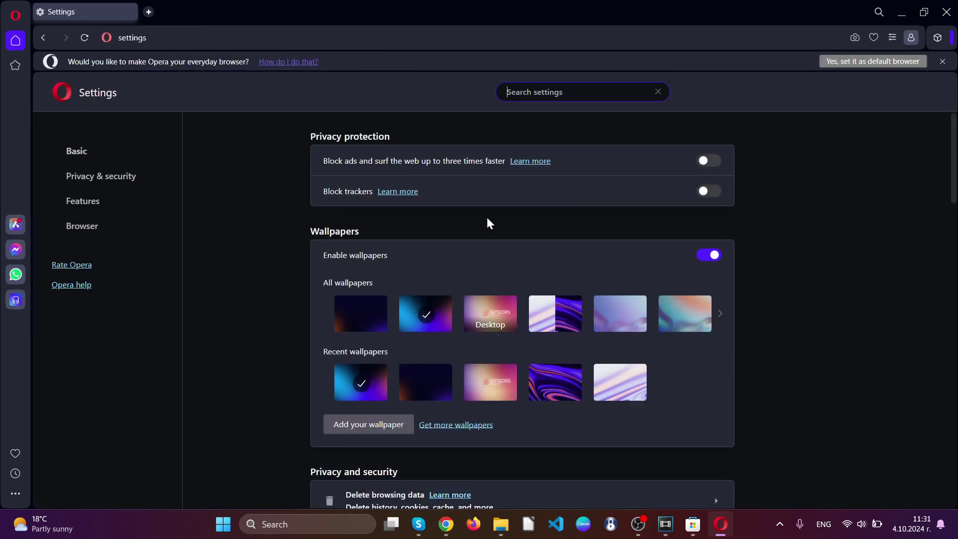
left_click(94, 180)
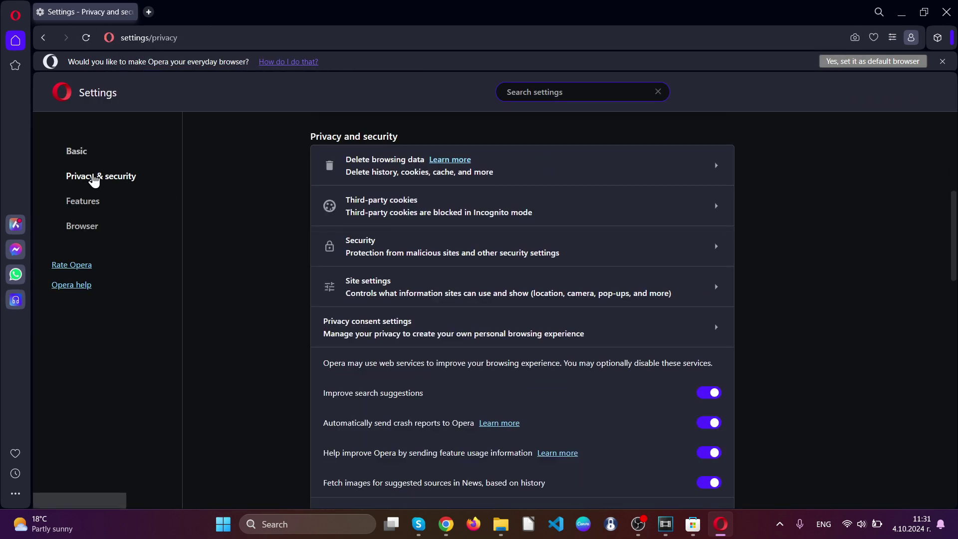
left_click(371, 166)
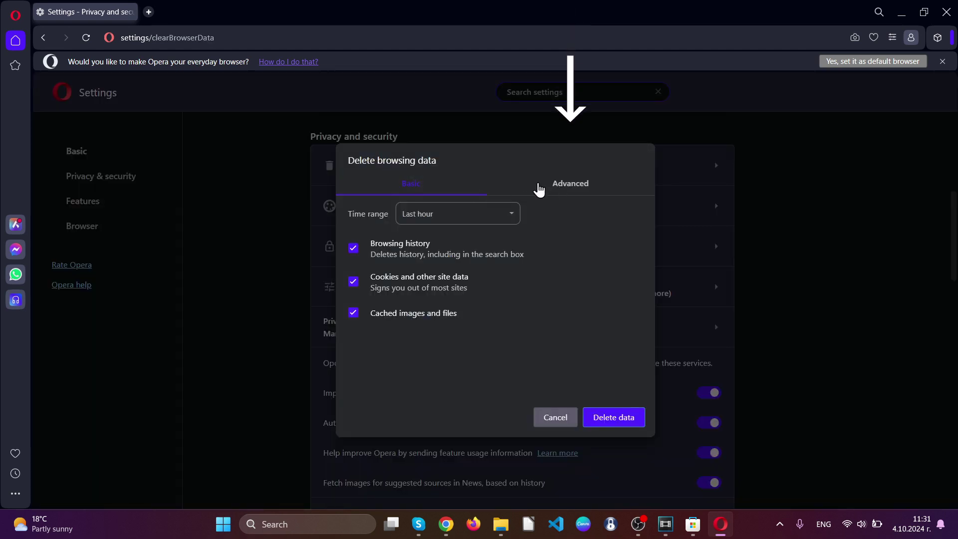
Step: On the Advanced options, set the time range to All time and delete the selected data
left_click(566, 187)
left_click(487, 216)
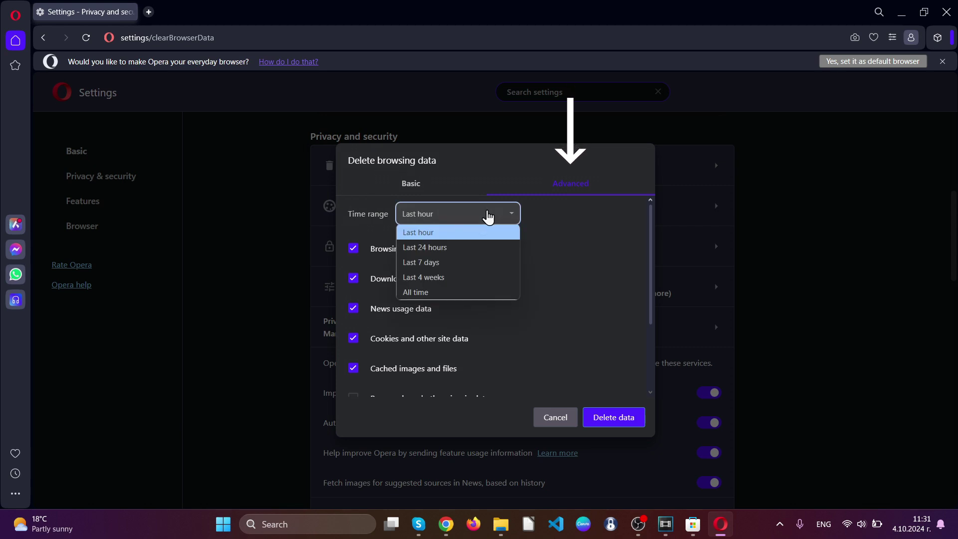
left_click(457, 290)
scroll(456, 288, "down", 2)
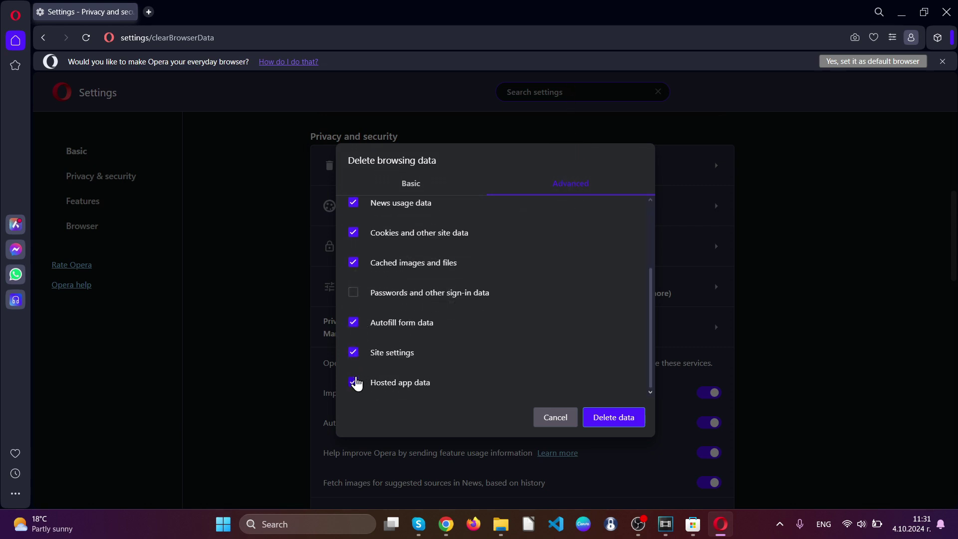
left_click(613, 417)
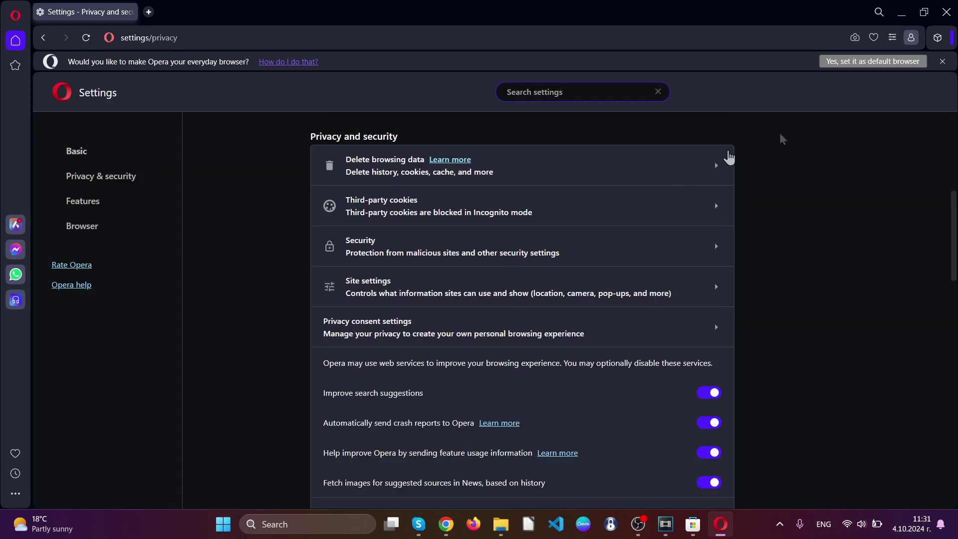
Step: Close the Opera window, leaving only the Windows desktop
left_click(946, 12)
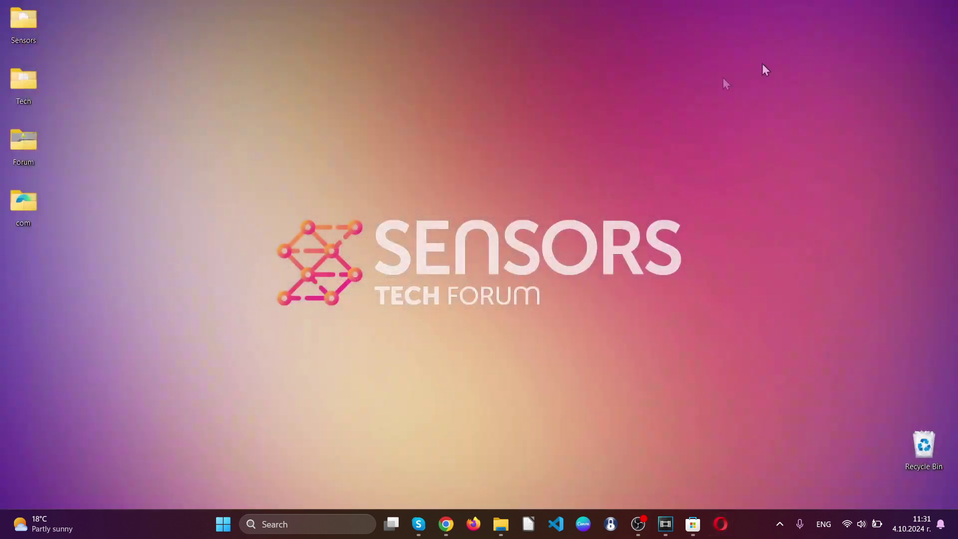